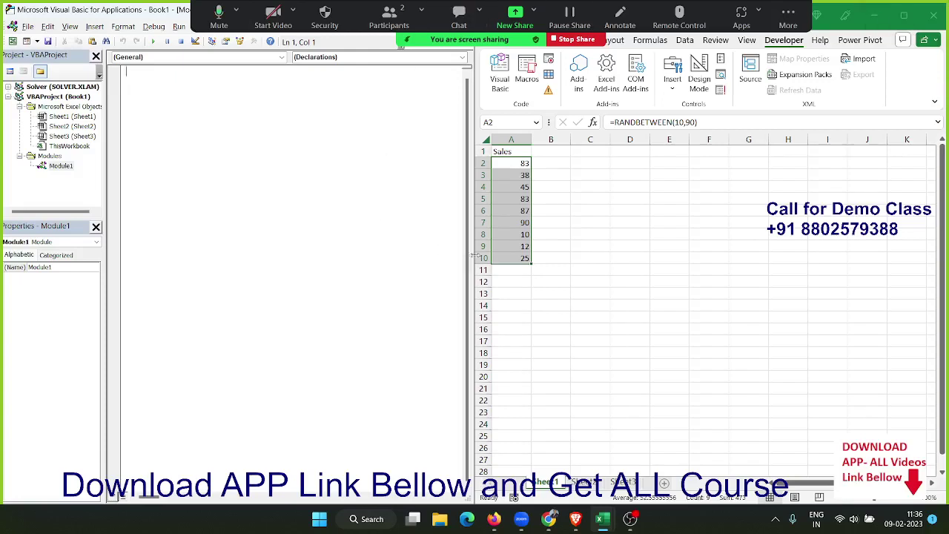
# Step: Copy the Sales numbers in A2:A10 and undo the values paste that landed at A1
pyautogui.rightClick(497, 216)
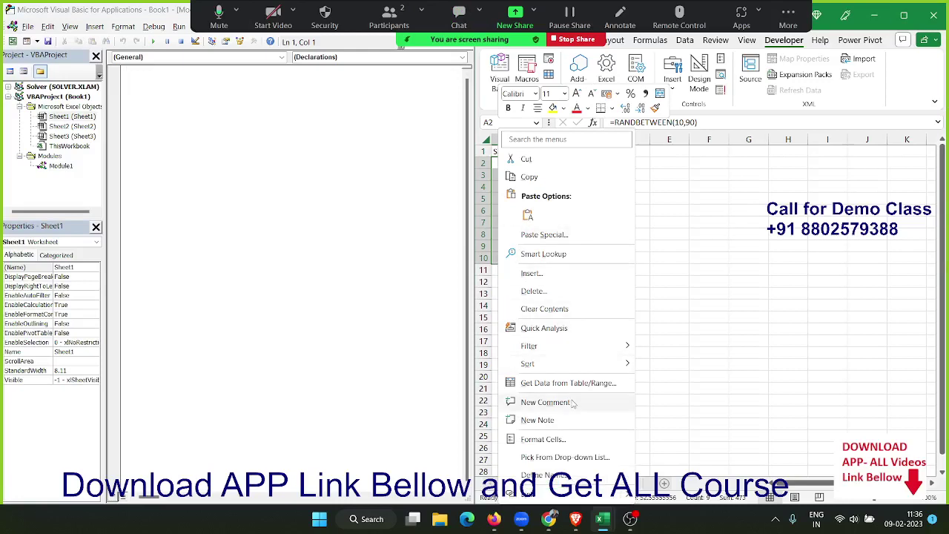
pyautogui.click(530, 177)
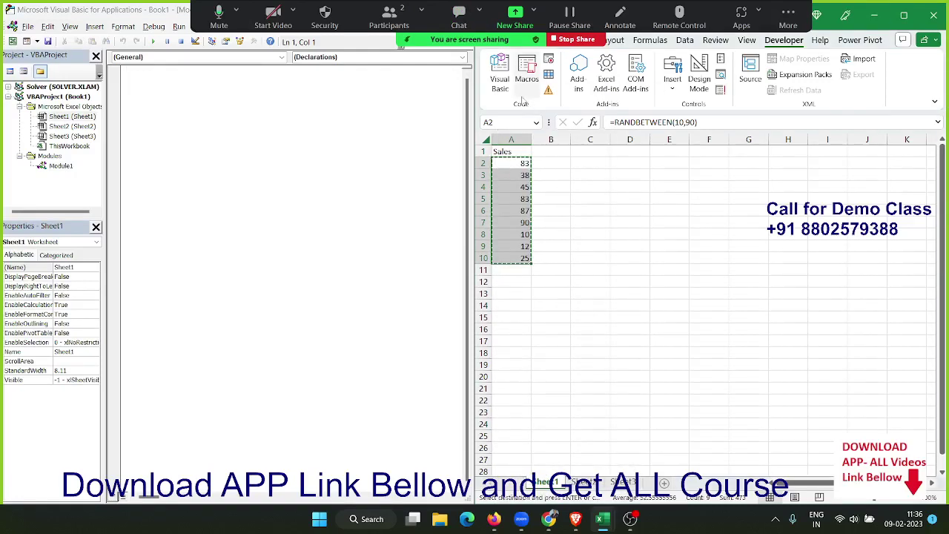
pyautogui.rightClick(521, 153)
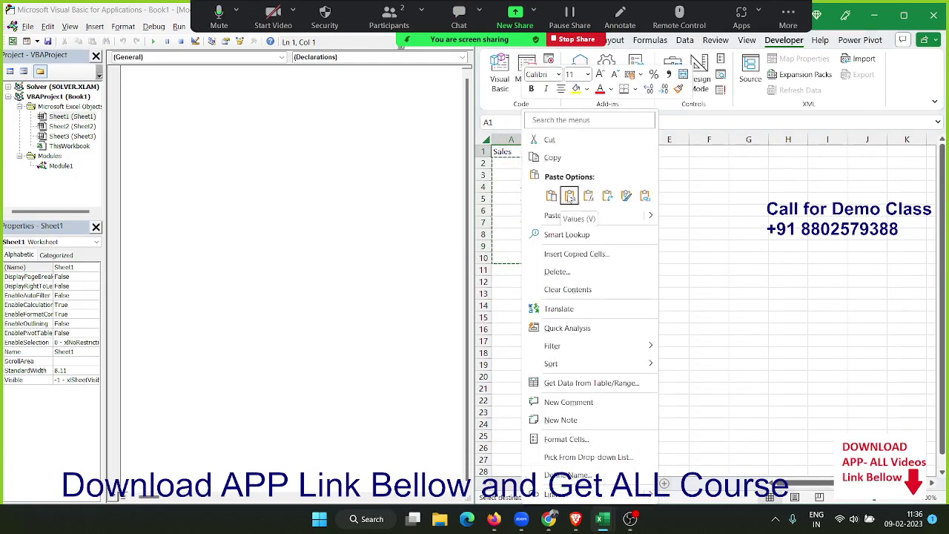
pyautogui.click(569, 196)
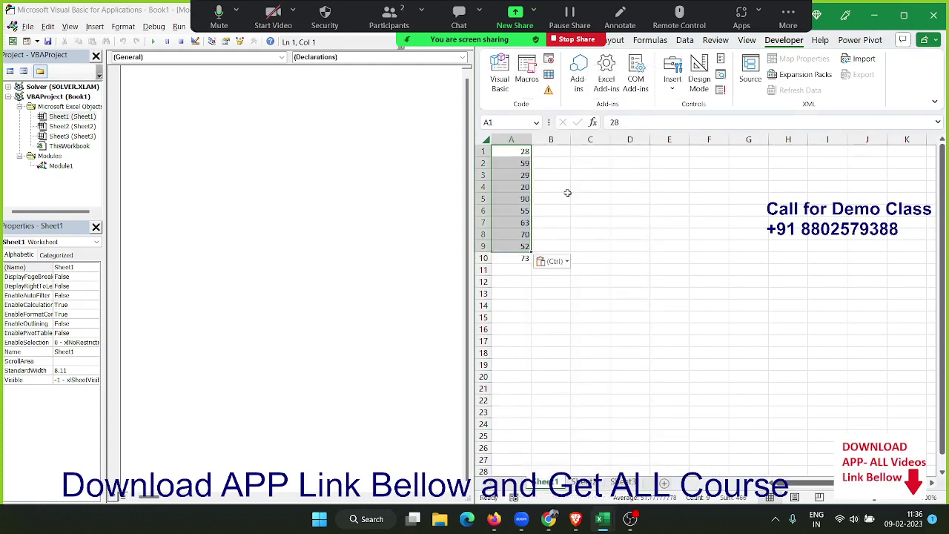
pyautogui.hotkey('ctrl', 'z')
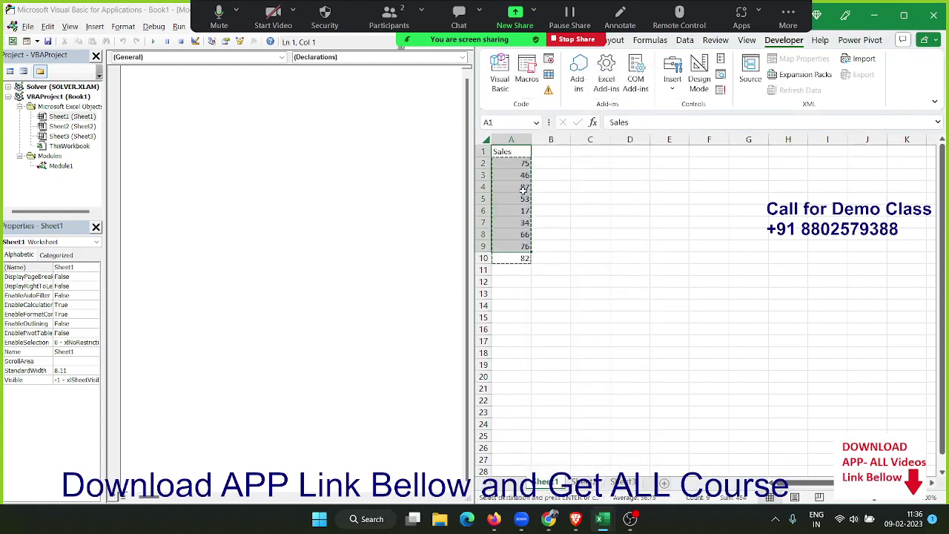
# Step: Paste the copied Sales numbers back into A2:A10 as fixed values
pyautogui.rightClick(499, 189)
pyautogui.press('Escape')
pyautogui.click(510, 164)
pyautogui.rightClick(511, 167)
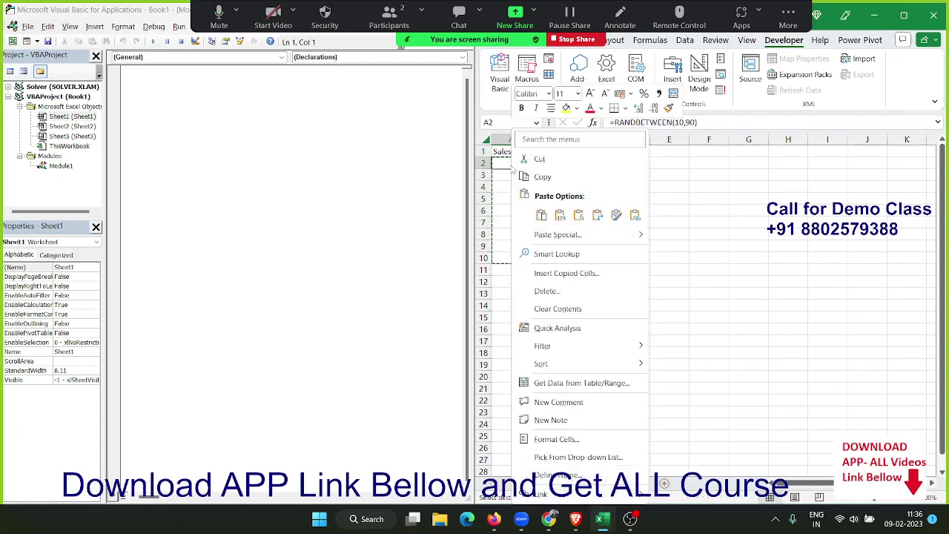
pyautogui.click(560, 214)
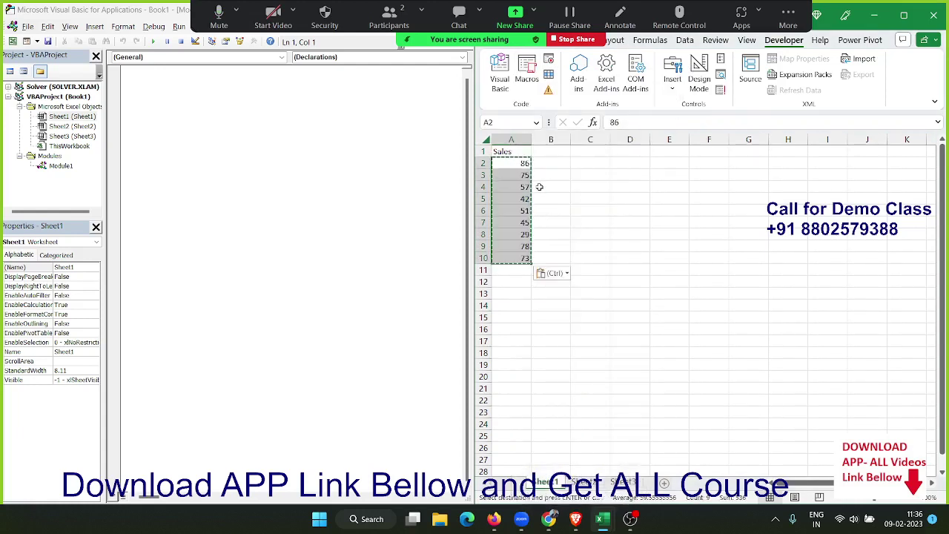
pyautogui.press('Escape')
# Step: Enter the header 'in' in cell B1
pyautogui.click(555, 152)
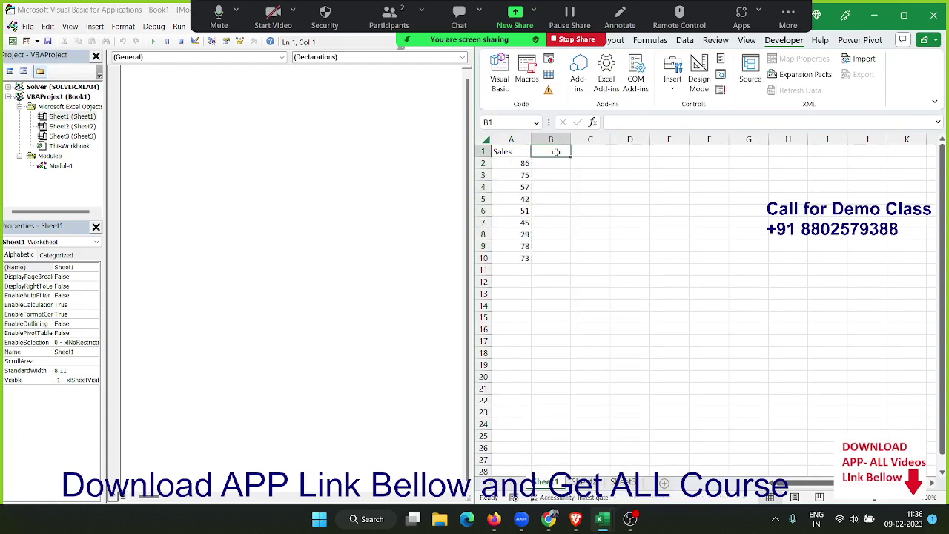
pyautogui.write('in')
pyautogui.press('Tab')
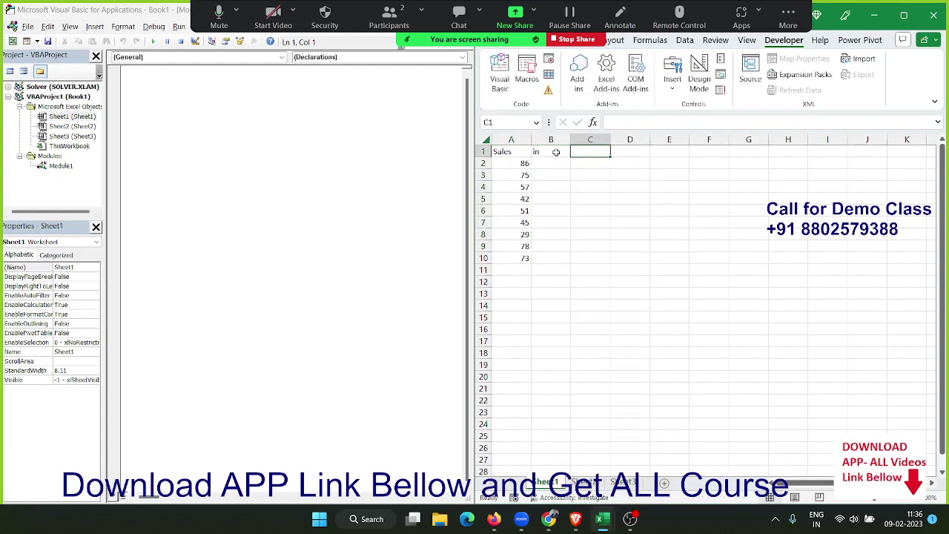
pyautogui.press('Tab')
pyautogui.press('Down')
# Step: Enter the rule values: 50-80 in D2, 500 in E2 and 100 in E3
pyautogui.write('>5')
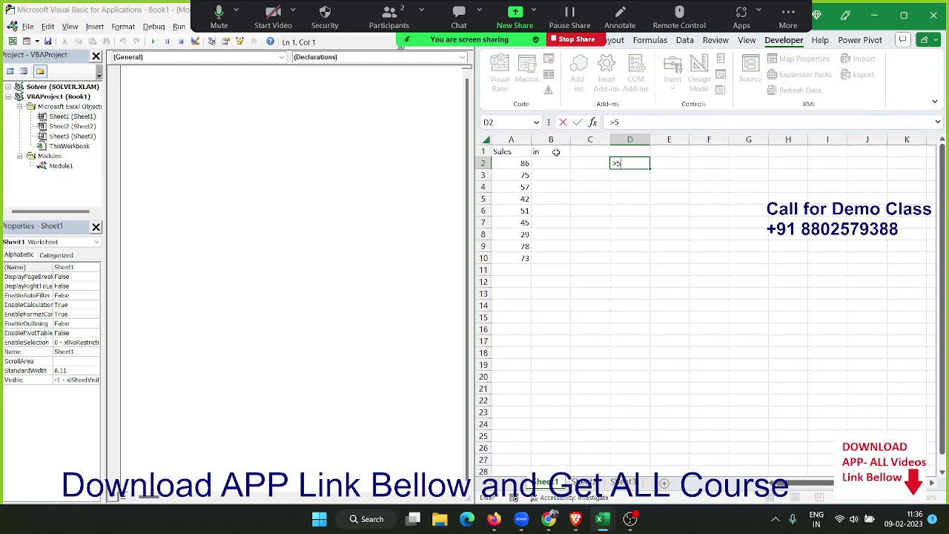
pyautogui.press('BackSpace')
pyautogui.press('BackSpace')
pyautogui.write('50-')
pyautogui.write('80')
pyautogui.press('Tab')
pyautogui.write('500')
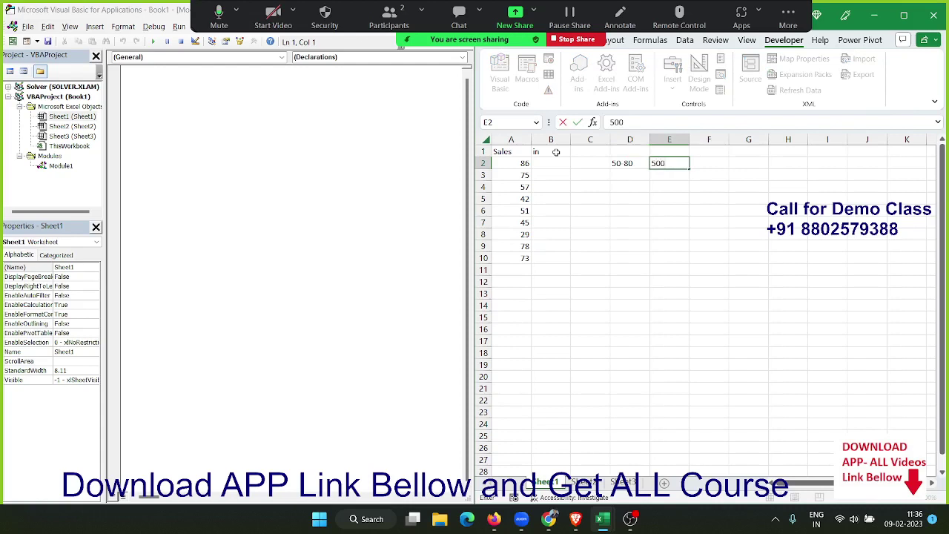
pyautogui.press('Down')
pyautogui.write('100')
pyautogui.press('Left')
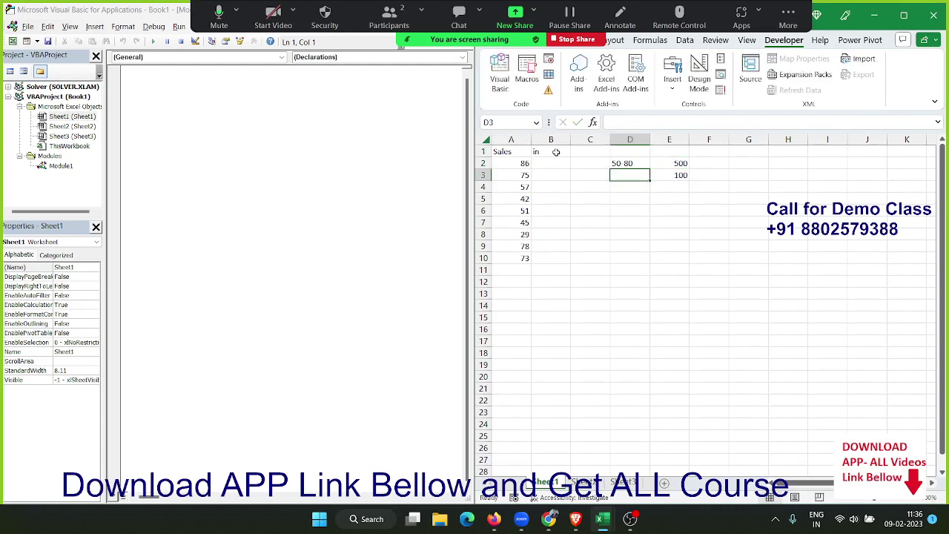
pyautogui.press('Left')
# Step: In Module1, create Sub if_1() containing a For i = 2 To 10 … Next i loop
pyautogui.click(202, 90)
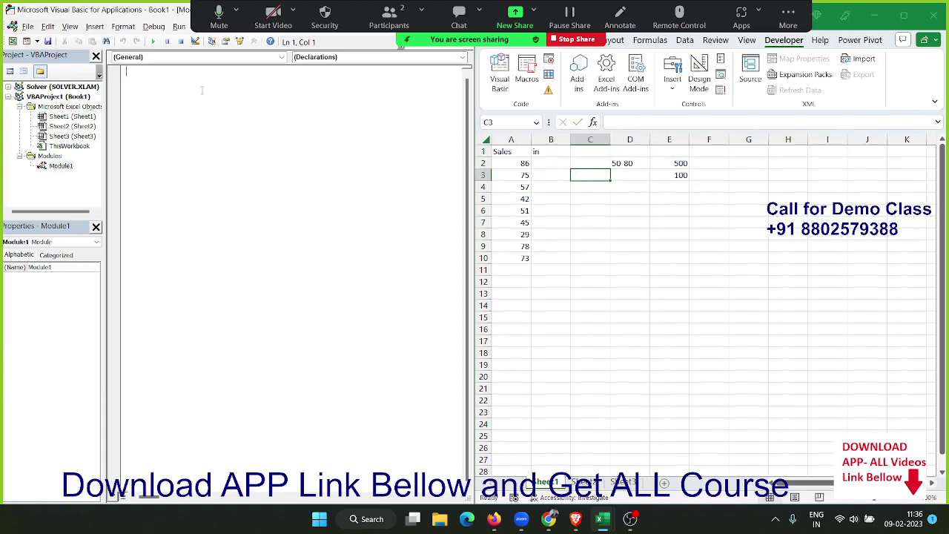
pyautogui.write('sub ')
pyautogui.write('if_1')
pyautogui.write('(')
pyautogui.press('Return')
pyautogui.press('Return')
pyautogui.press('Return')
pyautogui.press('Return')
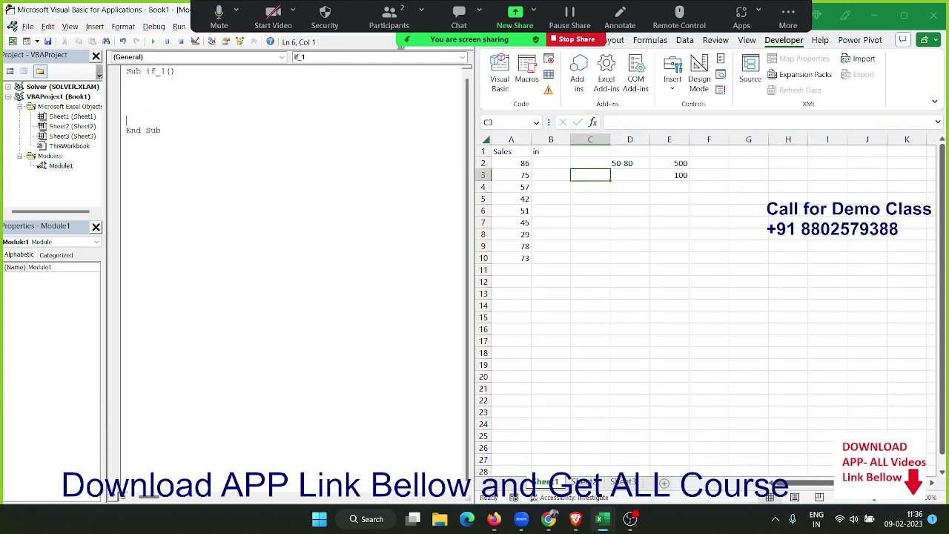
pyautogui.click(127, 91)
pyautogui.write('f')
pyautogui.write('or ')
pyautogui.write('i= 2 ')
pyautogui.write('to ')
pyautogui.write('10')
pyautogui.press('Return')
pyautogui.press('Return')
pyautogui.press('Return')
pyautogui.write('ne')
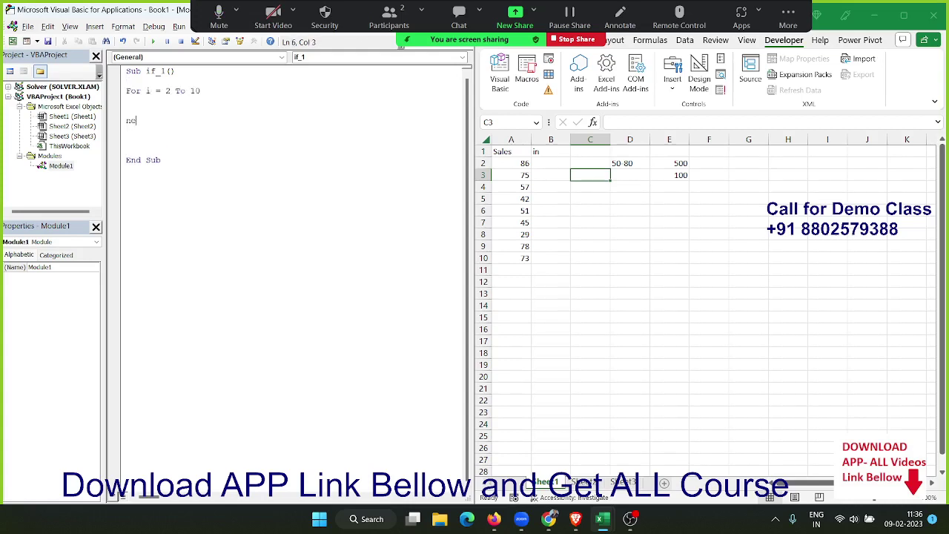
pyautogui.write('xt i')
pyautogui.click(127, 100)
pyautogui.press('Return')
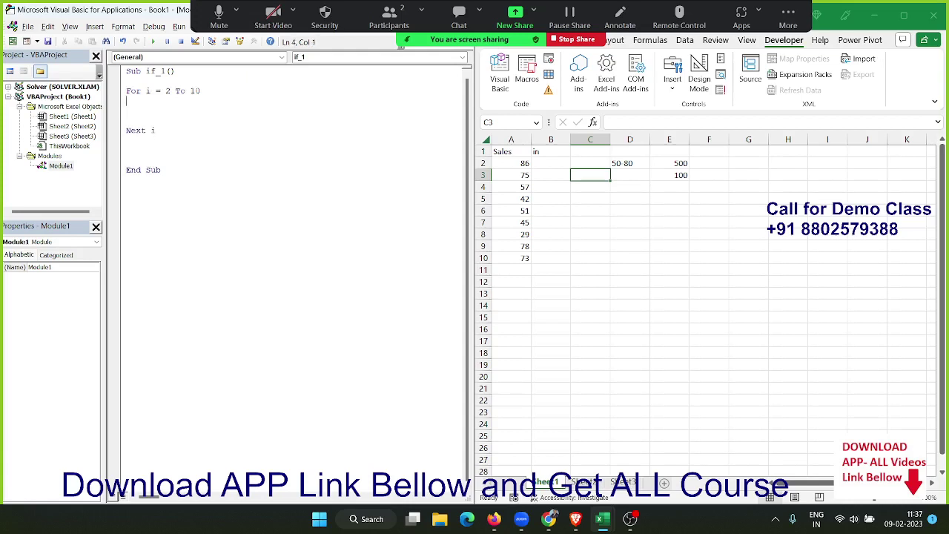
pyautogui.press('Up')
pyautogui.press('Up')
pyautogui.press('Down')
pyautogui.press('Down')
pyautogui.press('Return')
pyautogui.press('Up')
pyautogui.press('Up')
# Step: Declare Dim r As Long and add r = Range("A" & i).Value inside the loop
pyautogui.write('di')
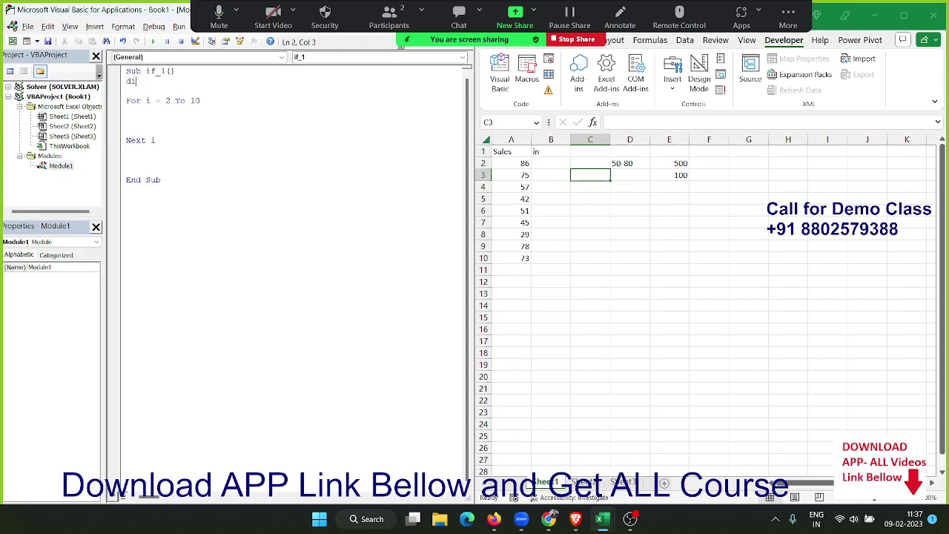
pyautogui.write('m r as ')
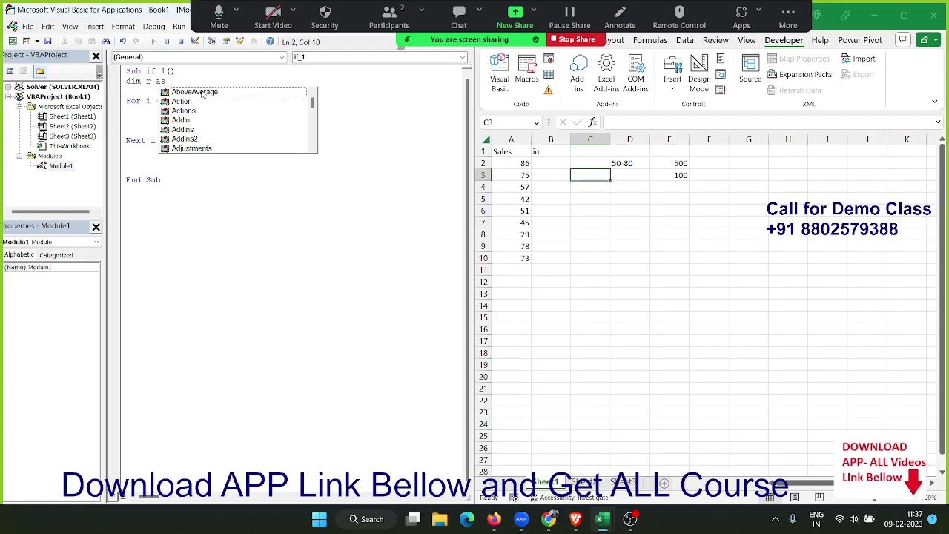
pyautogui.write('log')
pyautogui.press('BackSpace')
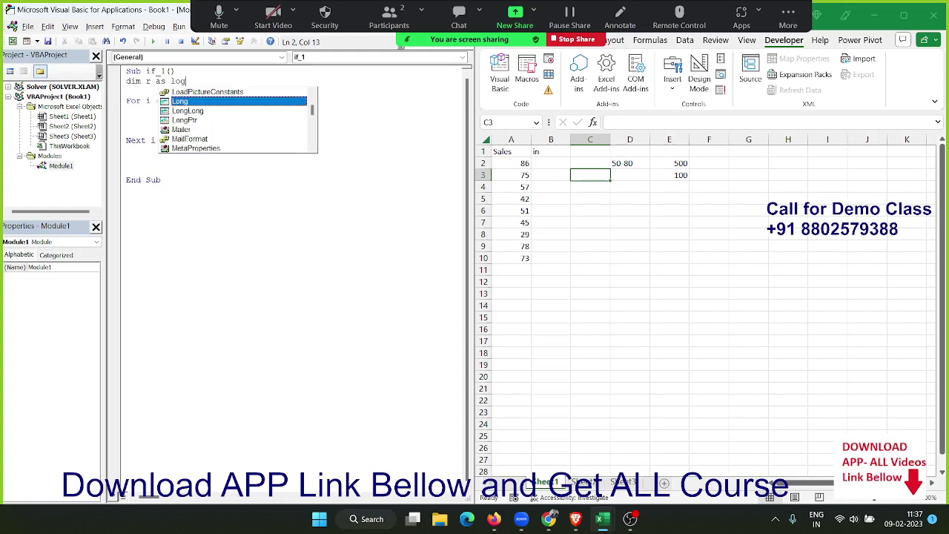
pyautogui.click(202, 90)
pyautogui.press('Up')
pyautogui.write('r')
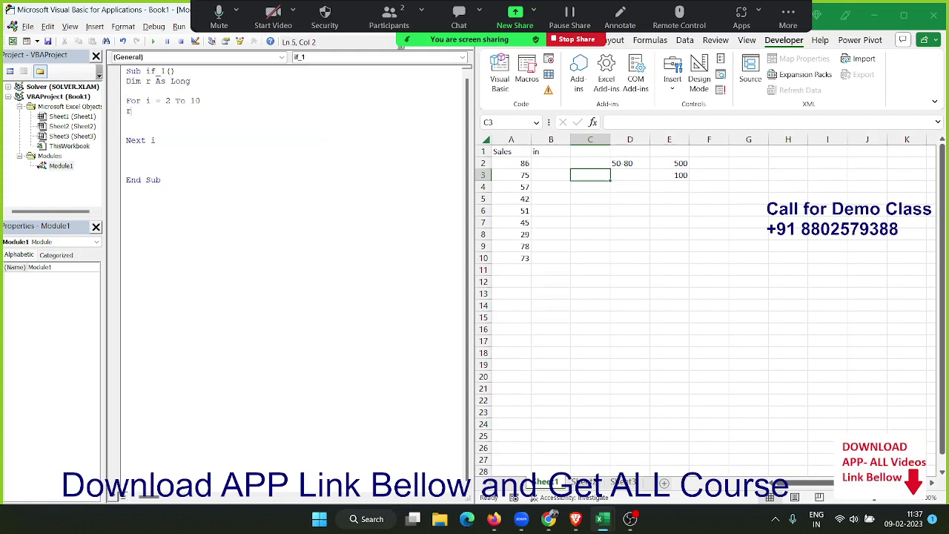
pyautogui.write('=range')
pyautogui.write('("A" ')
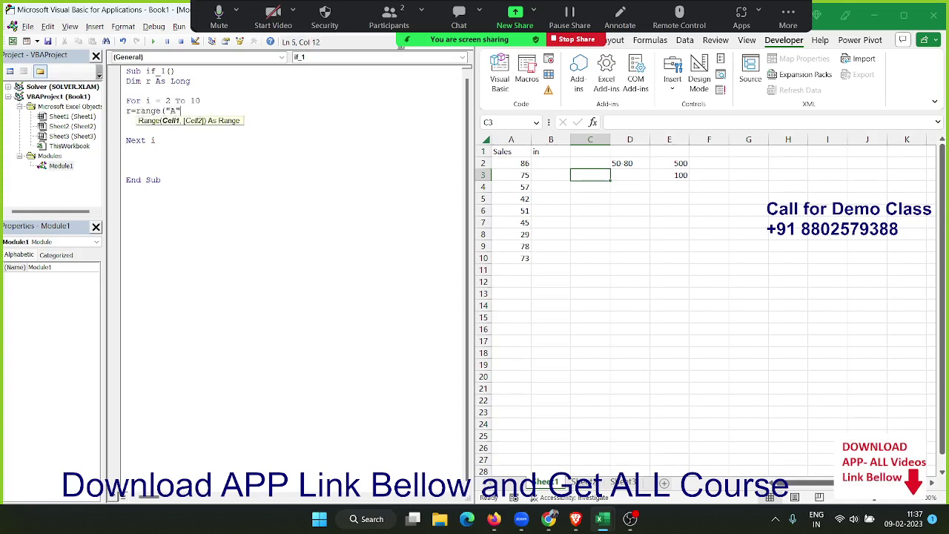
pyautogui.write('& i')
pyautogui.write(').Value')
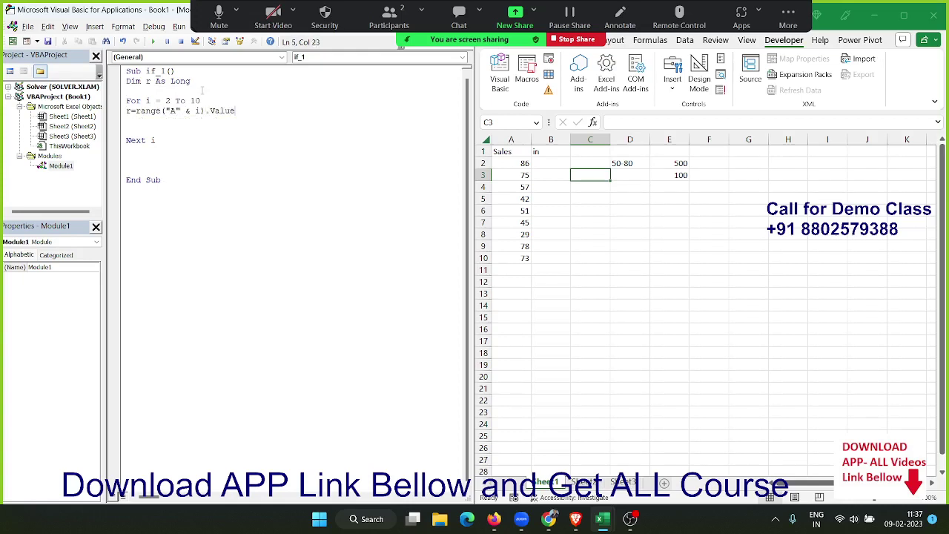
pyautogui.press('Return')
pyautogui.press('Return')
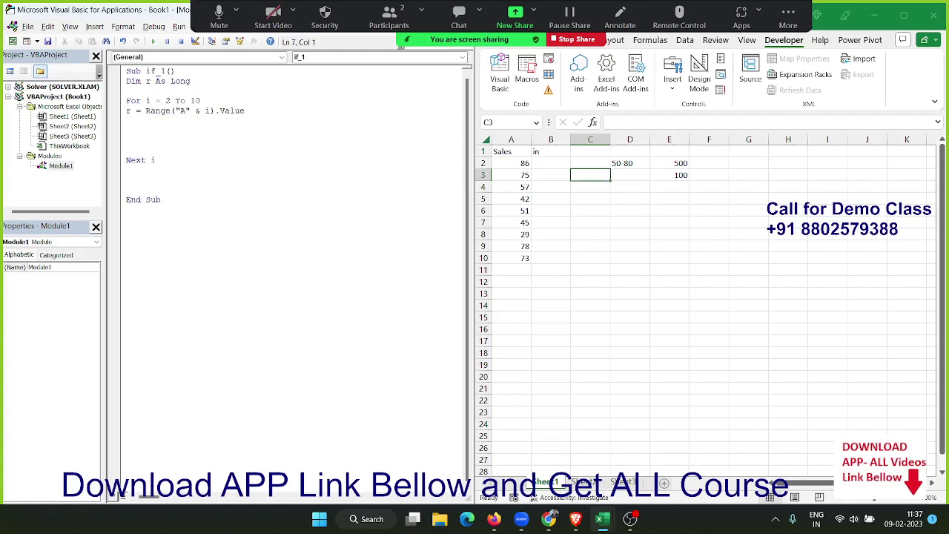
# Step: Add If r >= 50 And r <= 80 Then setting Range("B" & i).Value to 500
pyautogui.write('if')
pyautogui.write('r')
pyautogui.write('>=')
pyautogui.write('50 a')
pyautogui.write('nd ')
pyautogui.write('r <=')
pyautogui.write('80 t')
pyautogui.write('hen')
pyautogui.press('Return')
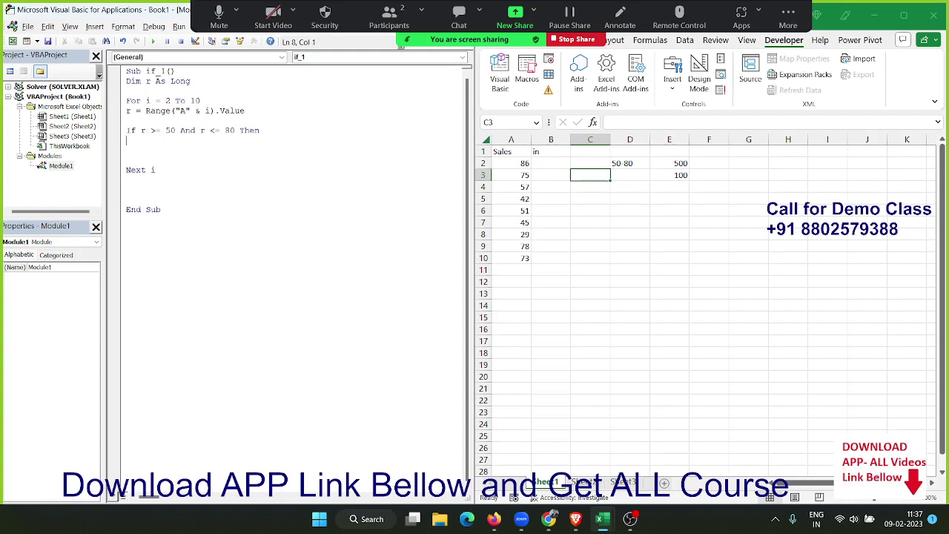
pyautogui.write('range')
pyautogui.write('("B" ')
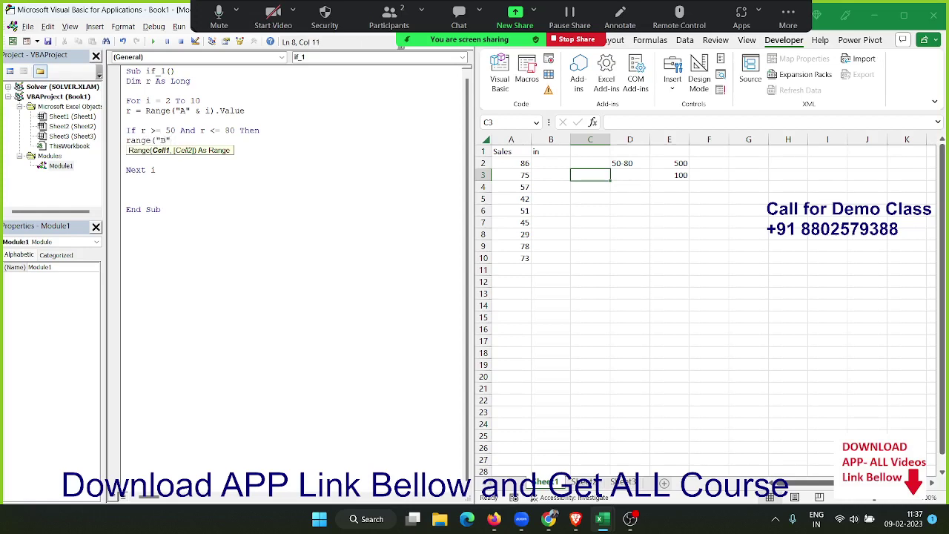
pyautogui.write('&i)')
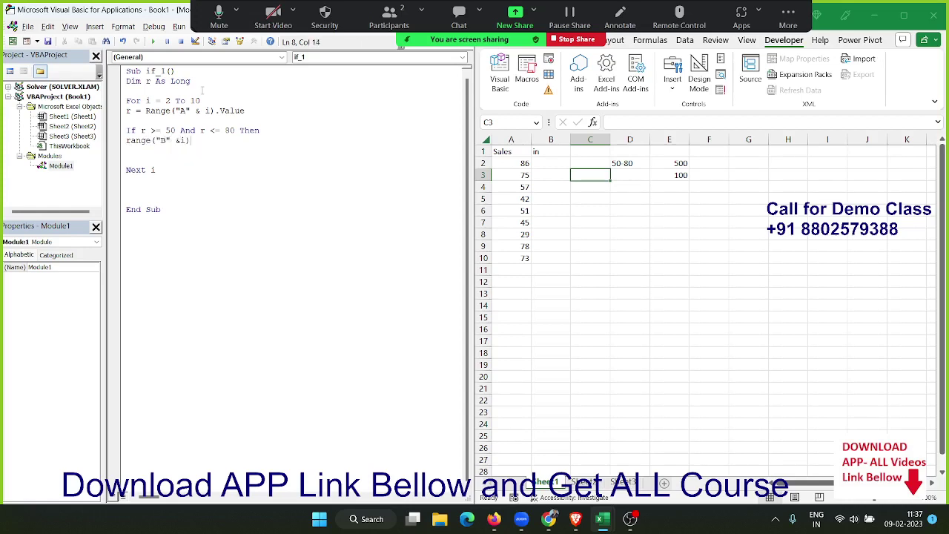
pyautogui.write('.value ')
pyautogui.write('=1')
pyautogui.press('BackSpace')
pyautogui.write('500')
pyautogui.press('Return')
# Step: Add an Else branch setting Range("B" & i).Value to 100, closed by End If
pyautogui.write('Else')
pyautogui.press('Return')
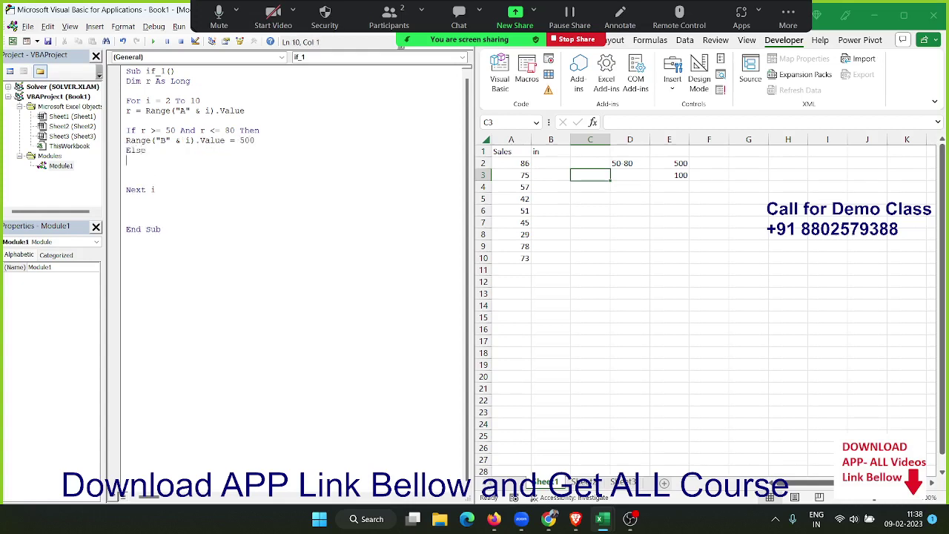
pyautogui.press('Up')
pyautogui.press('Up')
pyautogui.hotkey('shift', 'Down')
pyautogui.hotkey('ctrl', 'c')
pyautogui.press('Down')
pyautogui.hotkey('ctrl', 'v')
pyautogui.press('BackSpace')
pyautogui.press('BackSpace')
pyautogui.press('BackSpace')
pyautogui.press('BackSpace')
pyautogui.write('100')
pyautogui.press('Return')
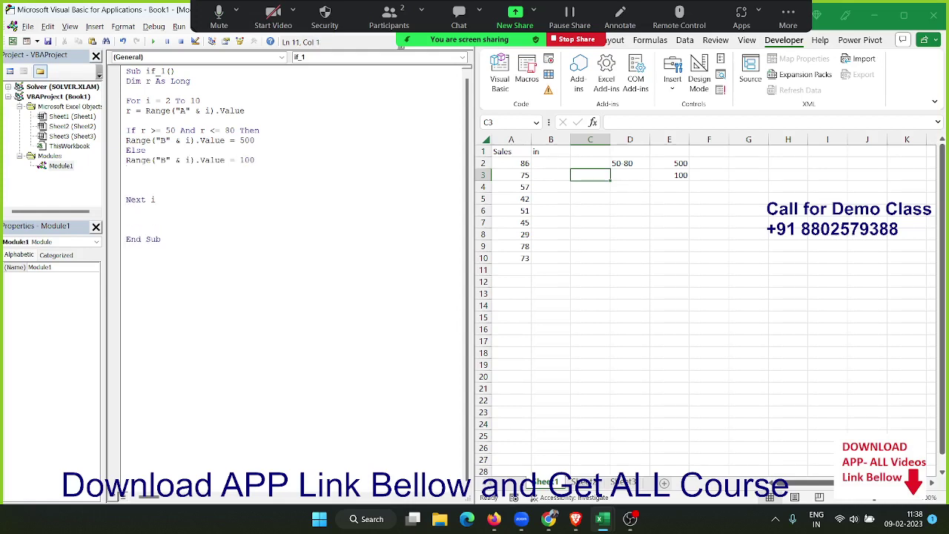
pyautogui.write('end if')
pyautogui.press('Return')
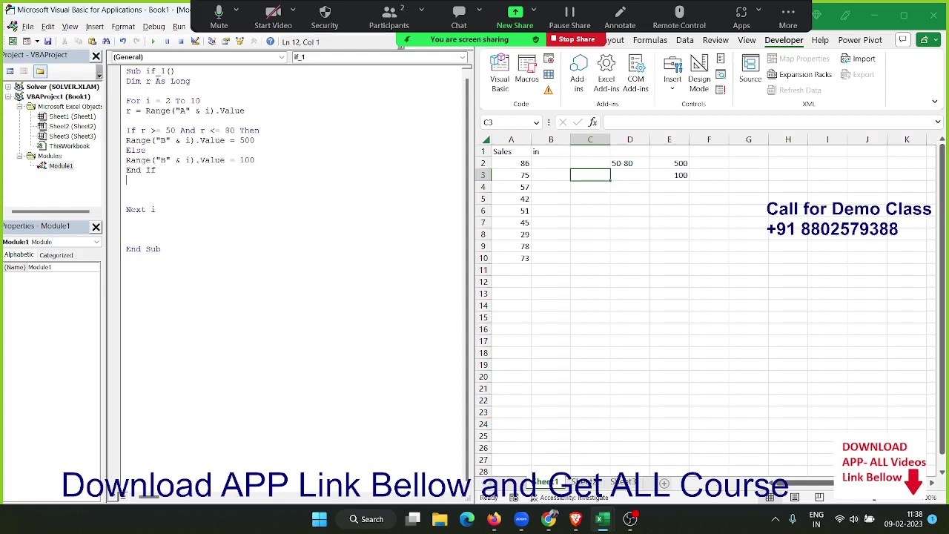
# Step: Run the if_1 macro and check the 500/100 results in B3:B4
pyautogui.click(126, 110)
pyautogui.click(126, 129)
pyautogui.press('Left')
pyautogui.press('Right')
pyautogui.press('Right')
pyautogui.press('Right')
pyautogui.press('Right')
pyautogui.press('Right')
pyautogui.press('Right')
pyautogui.press('Right')
pyautogui.press('Right')
pyautogui.press('Right')
pyautogui.press('Right')
pyautogui.press('Right')
pyautogui.press('Right')
pyautogui.press('Right')
pyautogui.press('Right')
pyautogui.press('Right')
pyautogui.click(234, 163)
pyautogui.click(153, 41)
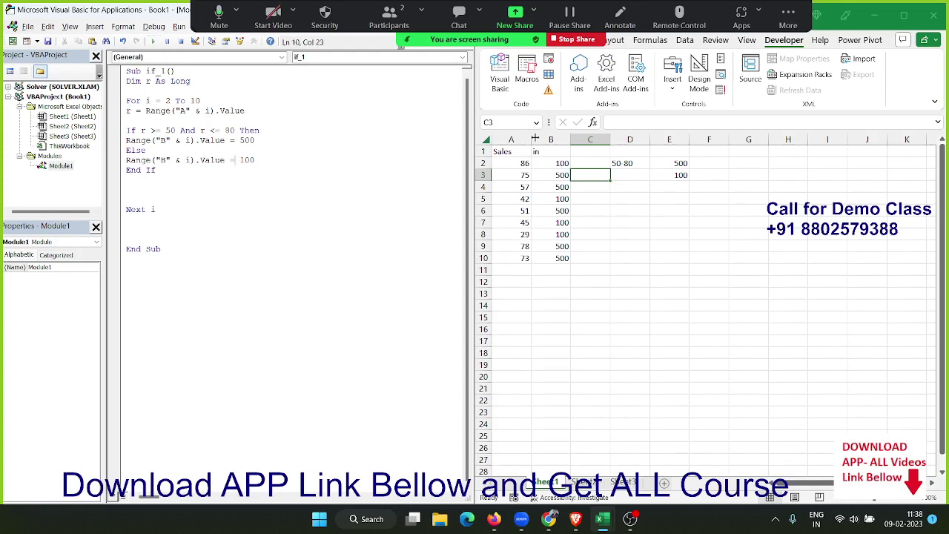
pyautogui.moveTo(558, 176); pyautogui.dragTo(557, 187)
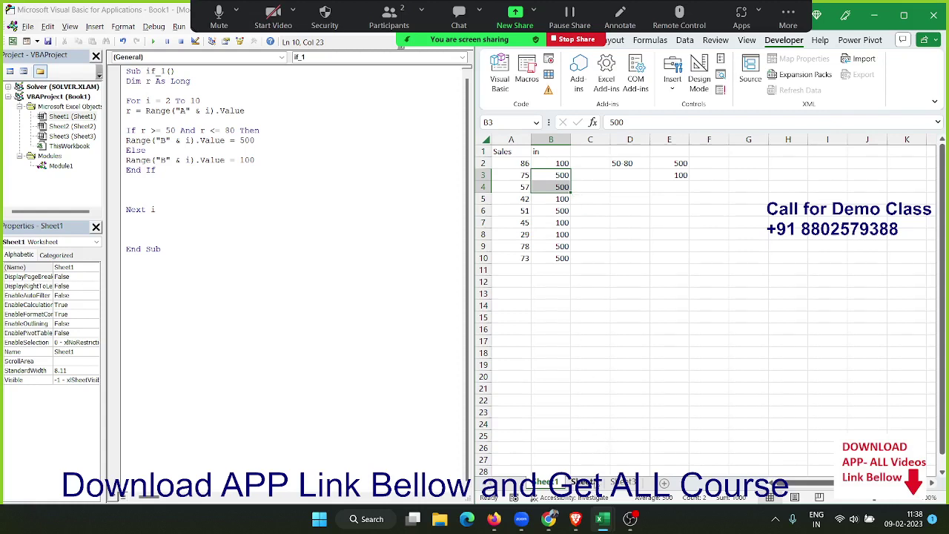
# Step: On Sheet2, enter a Name header in A1 and AutoFill a list of names down to row 7
pyautogui.click(586, 483)
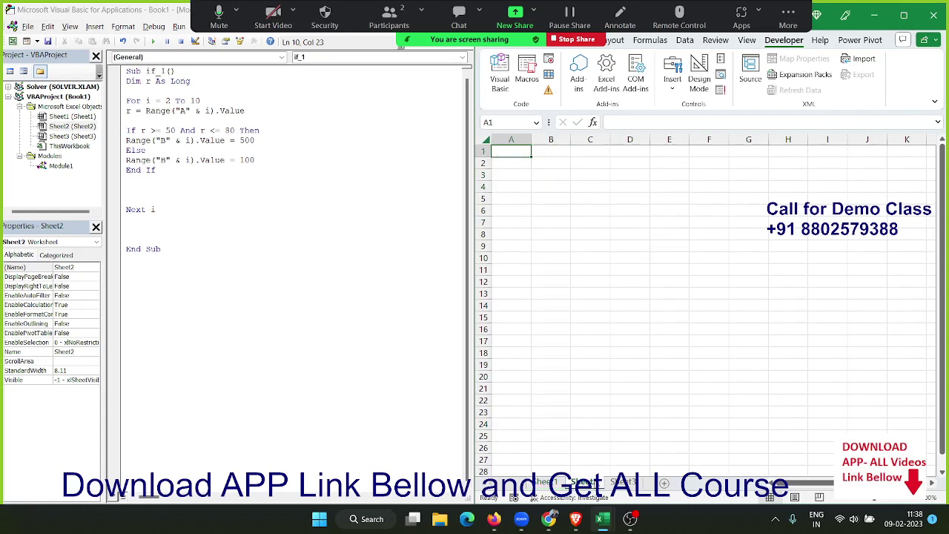
pyautogui.press('F2')
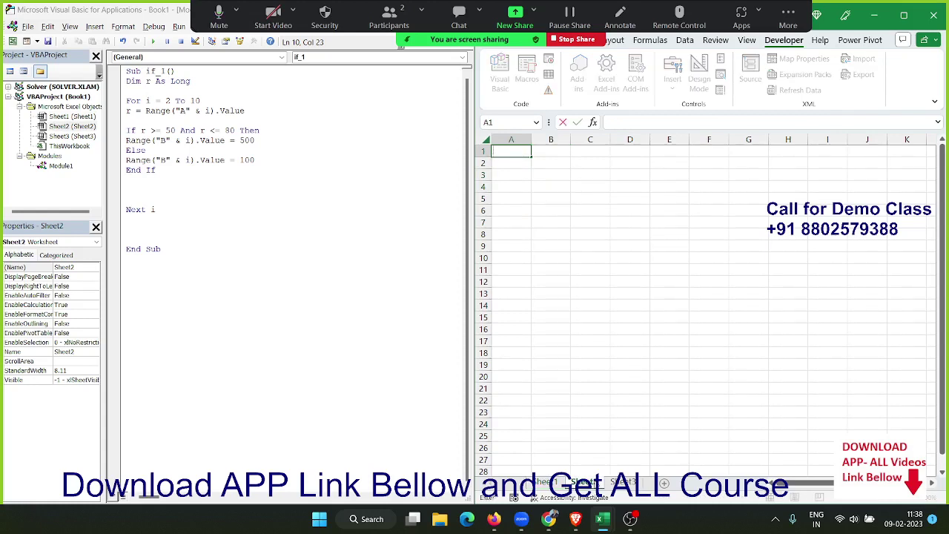
pyautogui.write('Name')
pyautogui.press('Return')
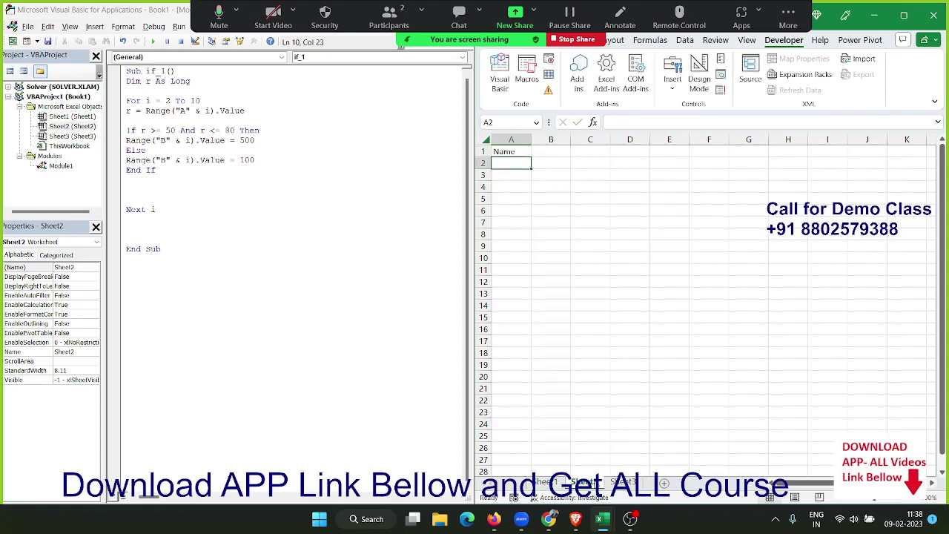
pyautogui.write('Puja')
pyautogui.press('Return')
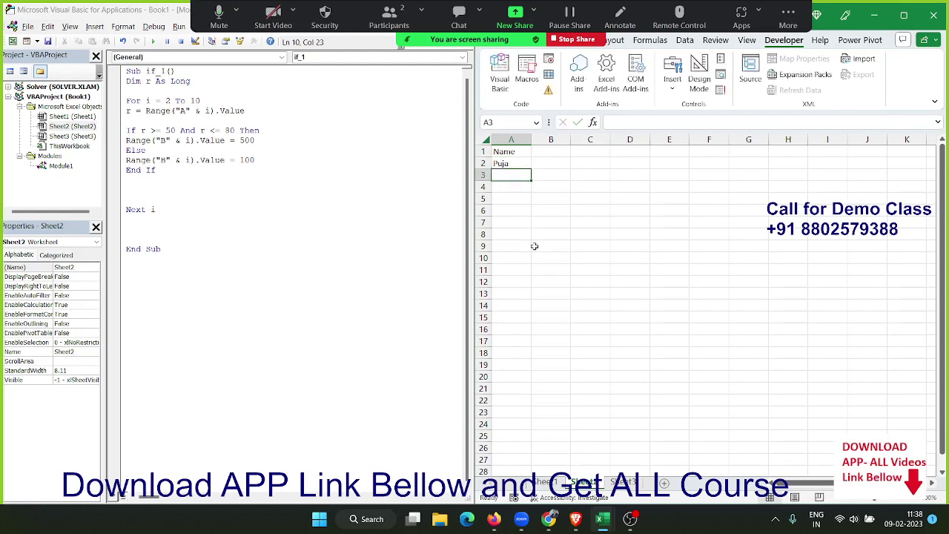
pyautogui.click(526, 161)
pyautogui.moveTo(531, 169); pyautogui.dragTo(532, 225)
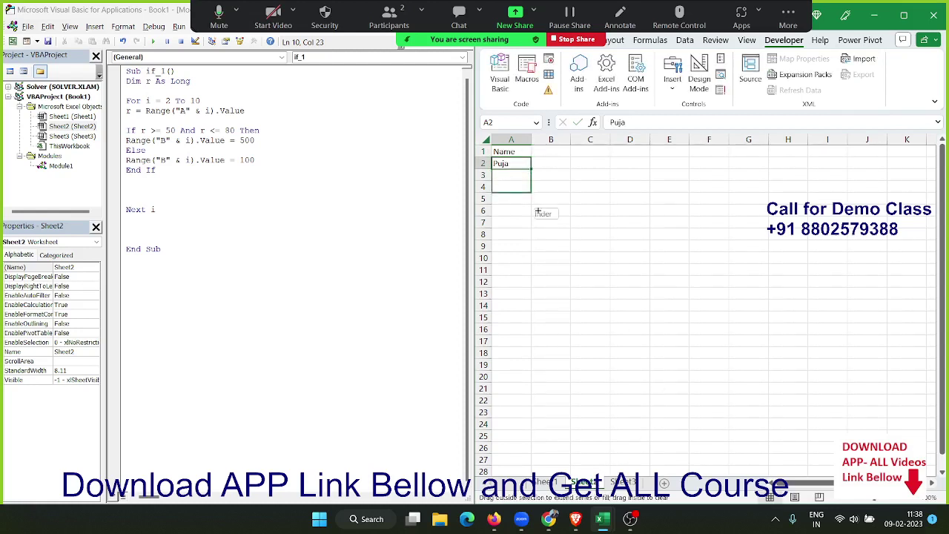
# Step: Add headers S1–S4 across B1:E1 with AutoFill and Result in F1
pyautogui.click(551, 139)
pyautogui.click(553, 152)
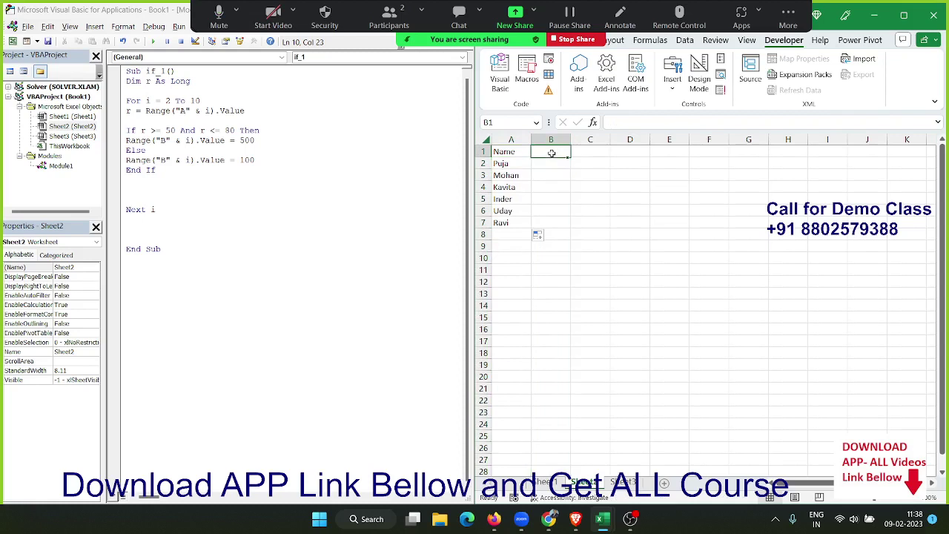
pyautogui.write('S1')
pyautogui.click(586, 164)
pyautogui.click(552, 153)
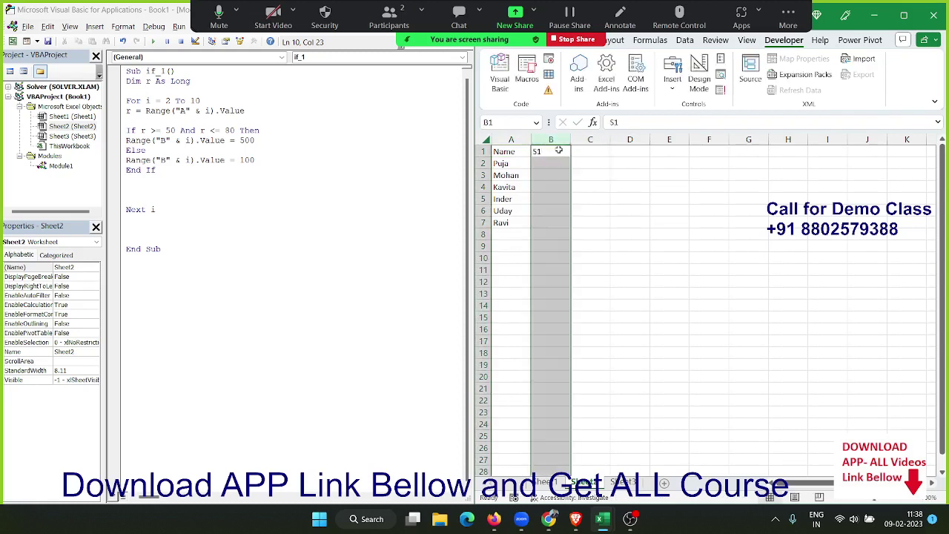
pyautogui.moveTo(571, 155); pyautogui.dragTo(700, 165)
pyautogui.click(715, 152)
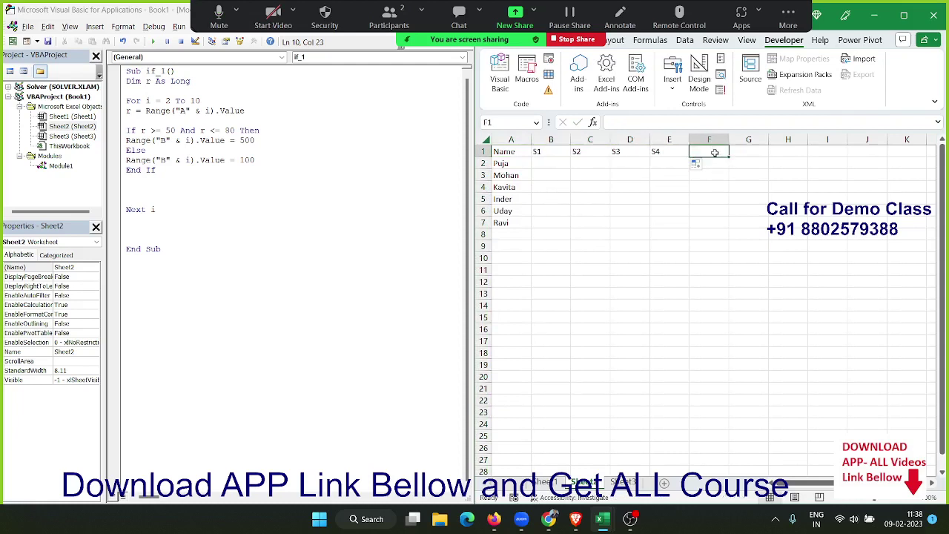
pyautogui.write('Resu')
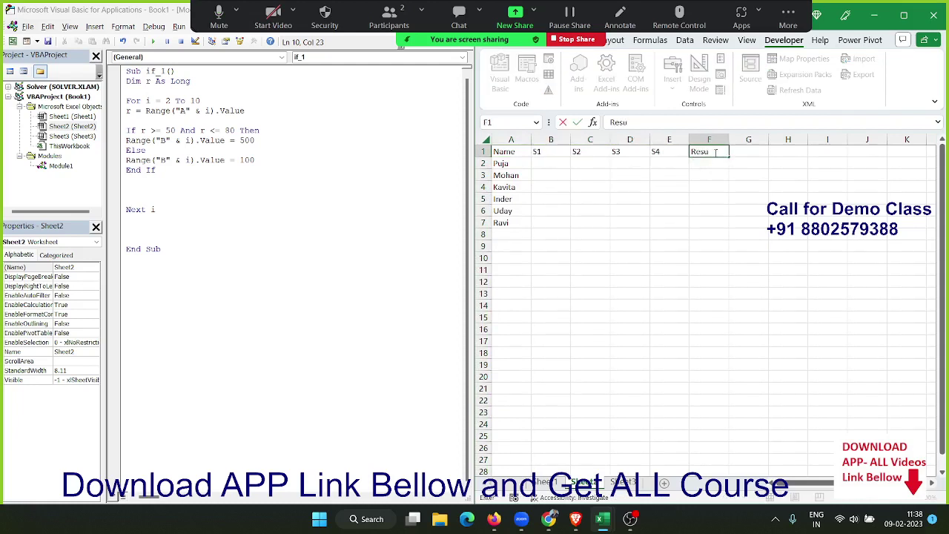
pyautogui.write('lt')
pyautogui.press('Return')
# Step: Fill B2:E7 with the formula =RANDBETWEEN(10,90)
pyautogui.press('Left')
pyautogui.press('Left')
pyautogui.press('Left')
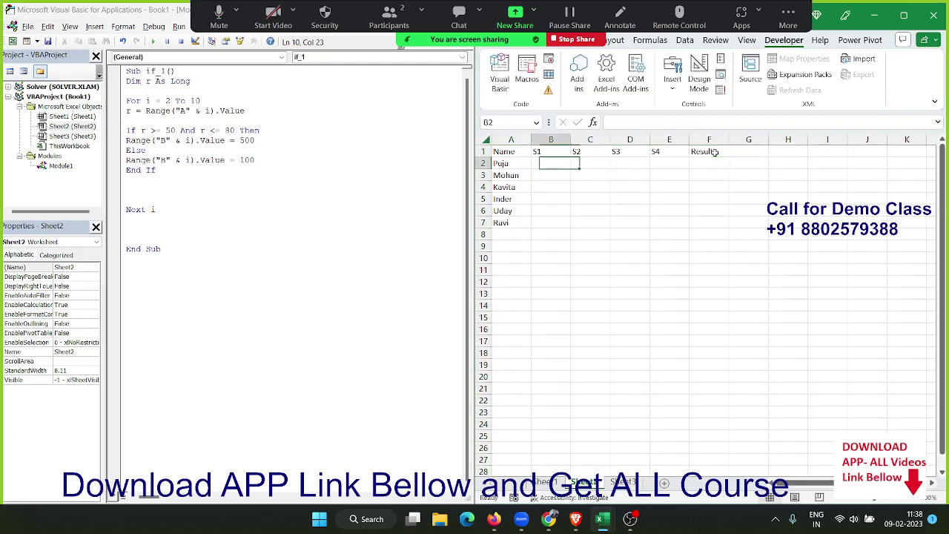
pyautogui.write('=r')
pyautogui.press('Down')
pyautogui.press('Down')
pyautogui.press('Down')
pyautogui.press('Tab')
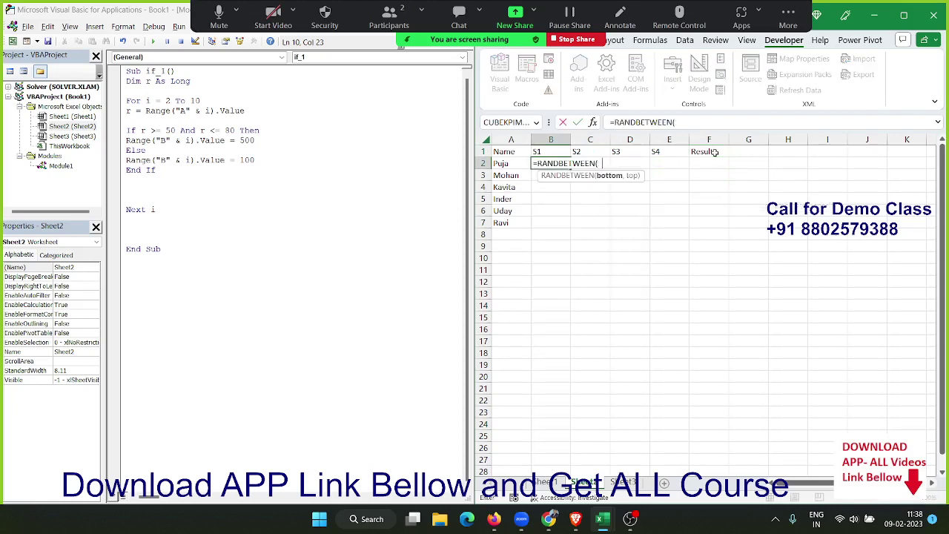
pyautogui.write('10,90)')
pyautogui.hotkey('ctrl', 'Return')
pyautogui.hotkey('shift', 'Right')
pyautogui.hotkey('shift', 'Right')
pyautogui.hotkey('shift', 'Right')
pyautogui.hotkey('shift', 'Down')
pyautogui.hotkey('shift', 'Down')
pyautogui.hotkey('shift', 'Down')
pyautogui.hotkey('shift', 'Down')
pyautogui.hotkey('shift', 'Down')
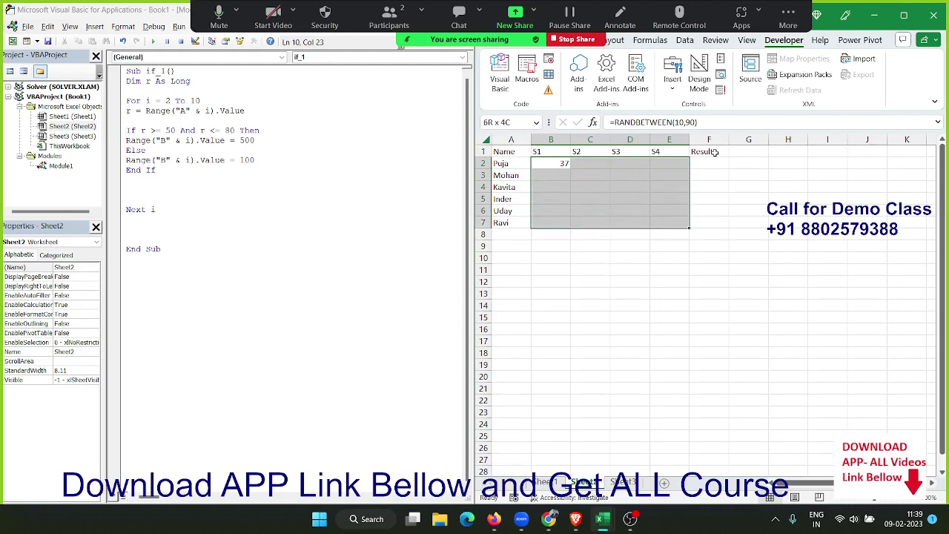
pyautogui.hotkey('ctrl', 'r')
pyautogui.hotkey('ctrl', 'd')
# Step: Copy the marks in B2:E7 and paste them back as fixed values
pyautogui.hotkey('ctrl', 'c')
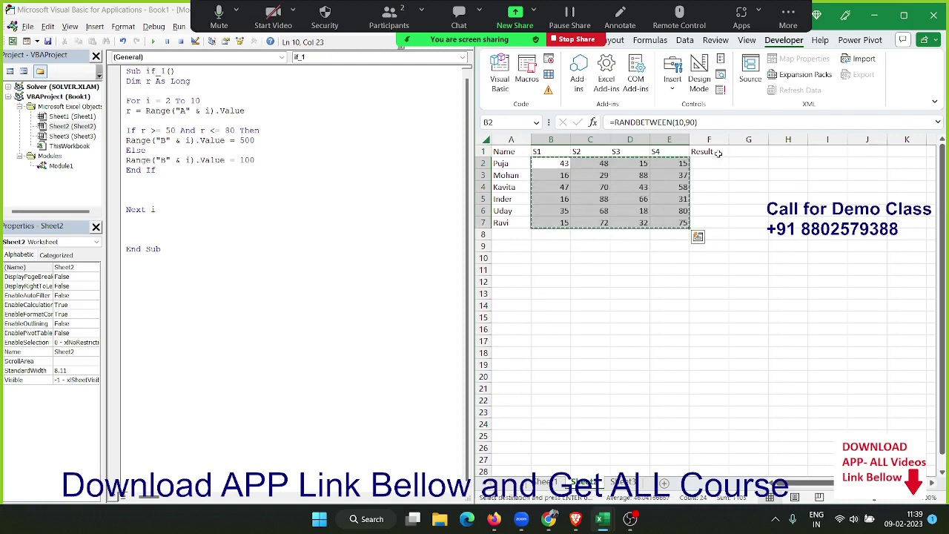
pyautogui.rightClick(655, 195)
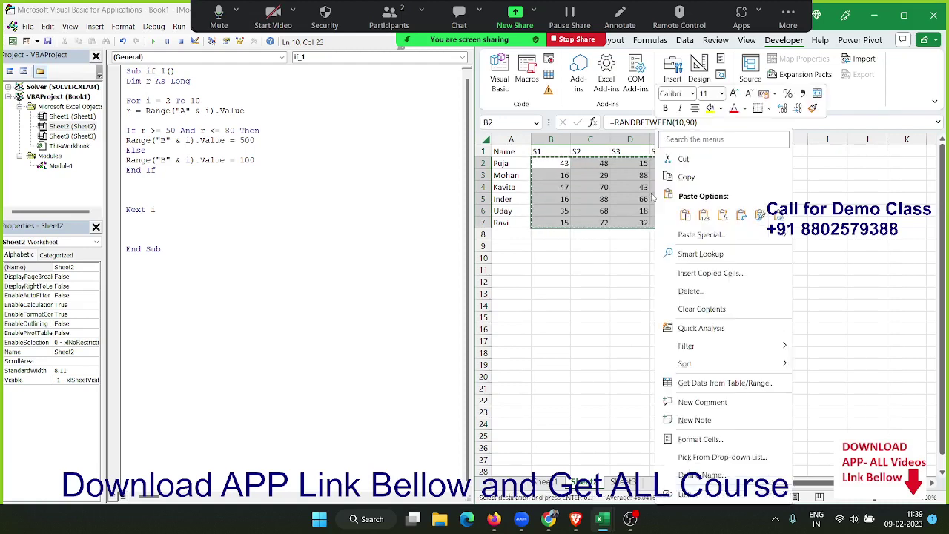
pyautogui.click(698, 215)
pyautogui.click(723, 163)
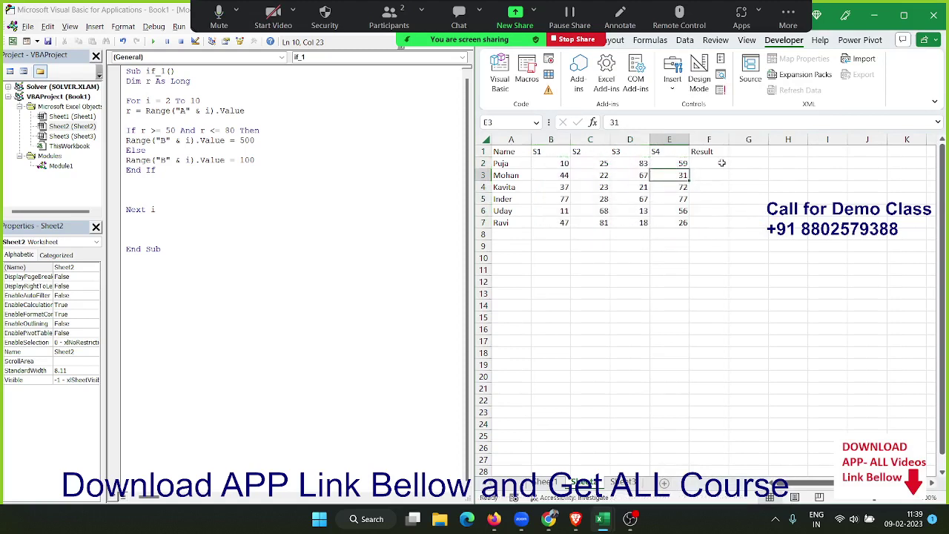
pyautogui.click(140, 182)
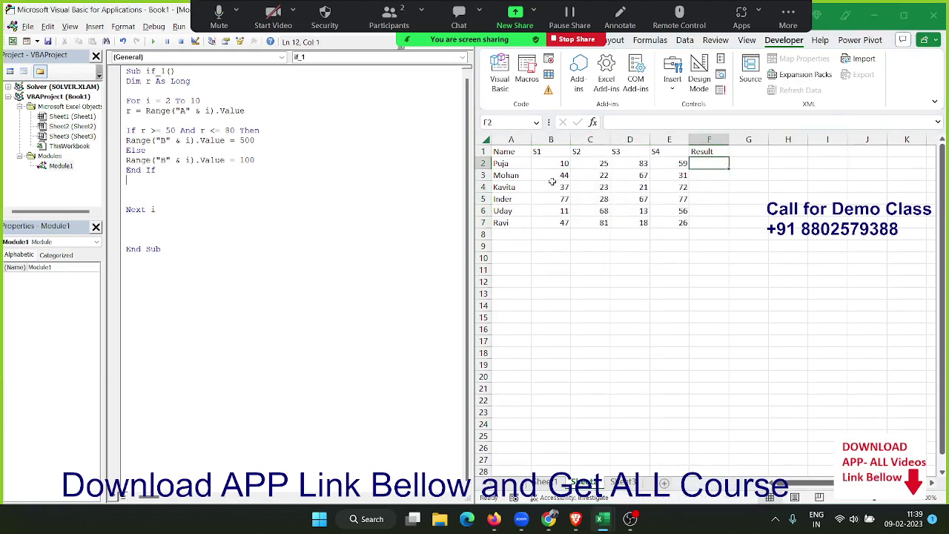
pyautogui.moveTo(553, 175); pyautogui.dragTo(665, 177)
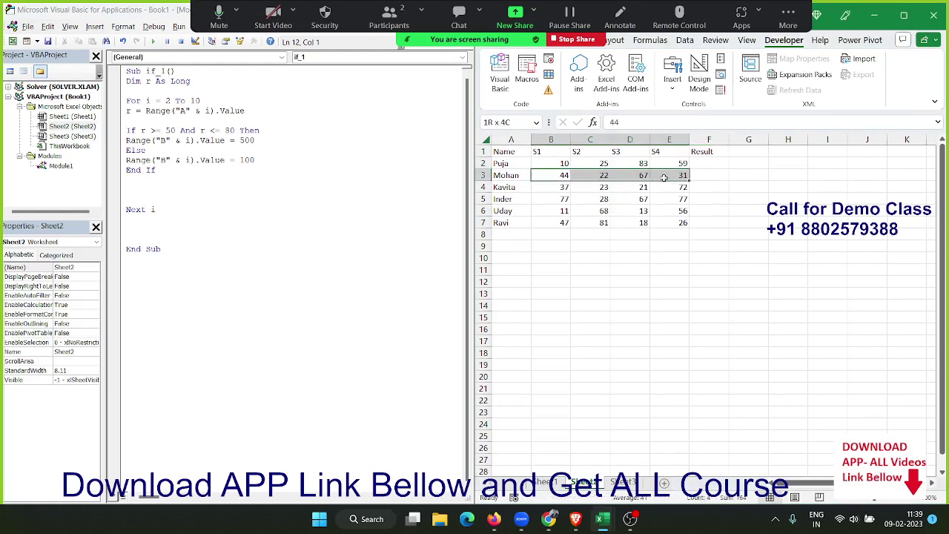
# Step: Create a new Sub if_2 below the if_1 macro
pyautogui.click(149, 293)
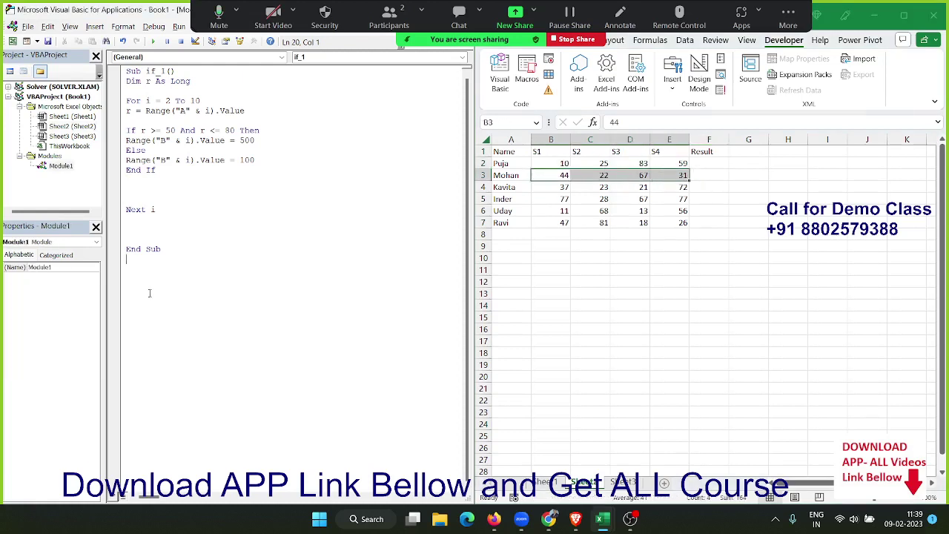
pyautogui.write('sub ee')
pyautogui.press('BackSpace')
pyautogui.press('BackSpace')
pyautogui.write('if_2')
pyautogui.press('Return')
pyautogui.press('Return')
pyautogui.press('Return')
pyautogui.press('Return')
pyautogui.press('Return')
pyautogui.press('Return')
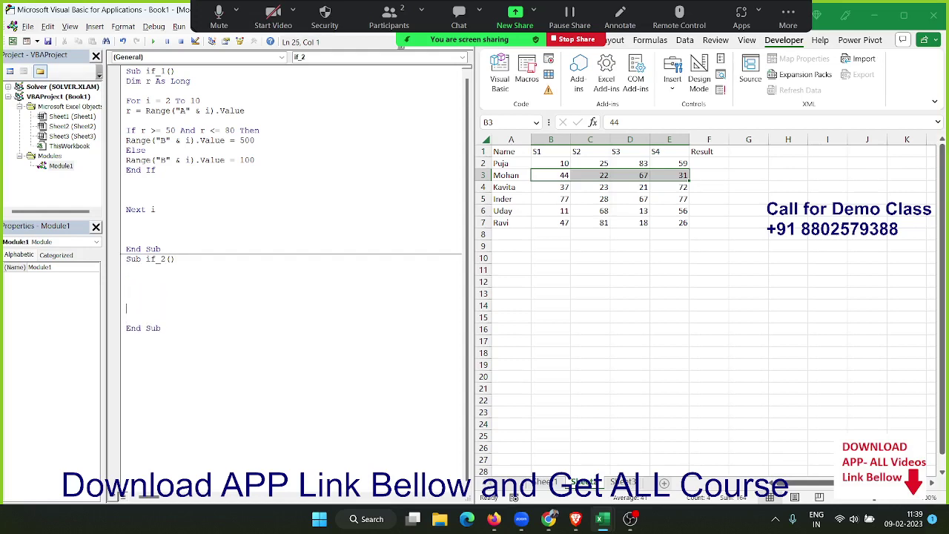
# Step: Declare Dim s(1 To 4) As Long and Dim r As String, then start For i = 2 To 7
pyautogui.click(127, 279)
pyautogui.write('dim ')
pyautogui.write('s(1 to')
pyautogui.write('4')
pyautogui.write(' as ')
pyautogui.write('lo')
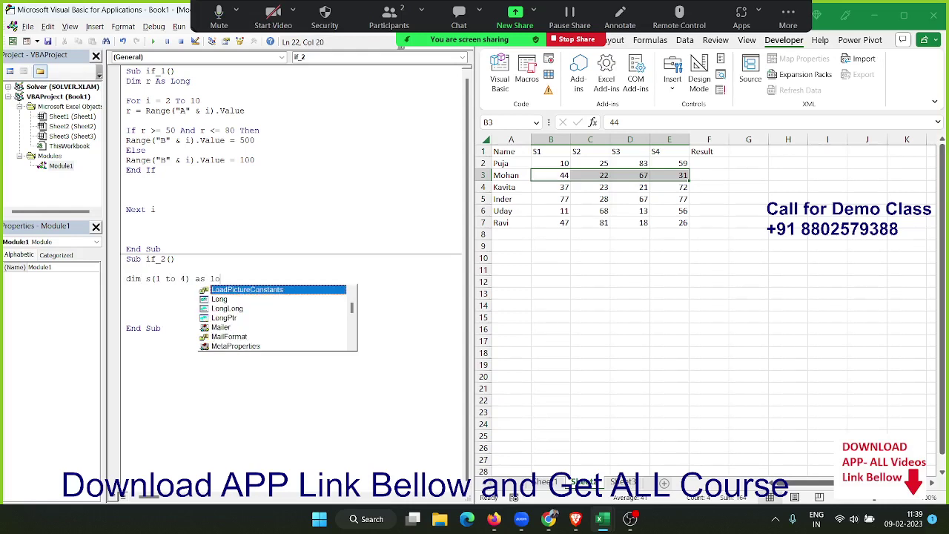
pyautogui.write('n')
pyautogui.press('Tab')
pyautogui.press('Return')
pyautogui.write('di')
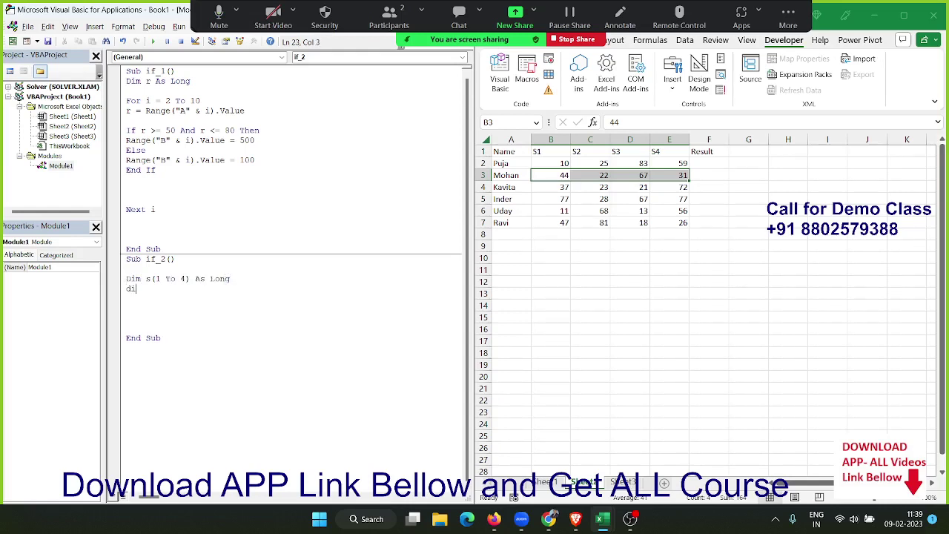
pyautogui.write('m r as ')
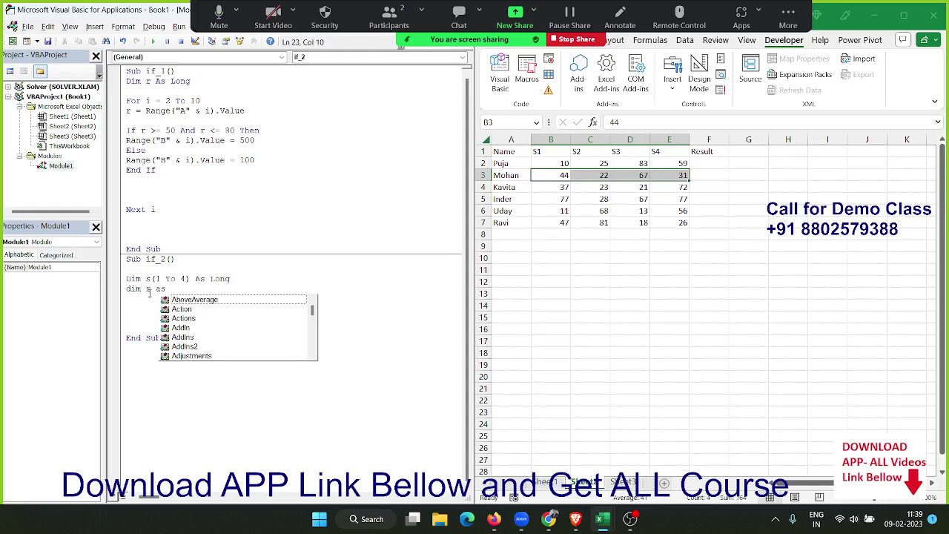
pyautogui.write('str')
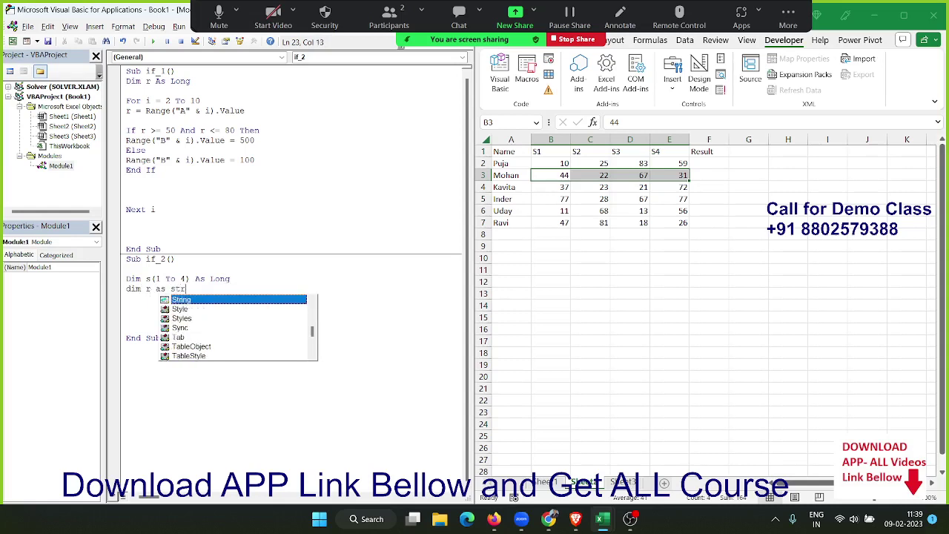
pyautogui.press('Return')
pyautogui.press('Return')
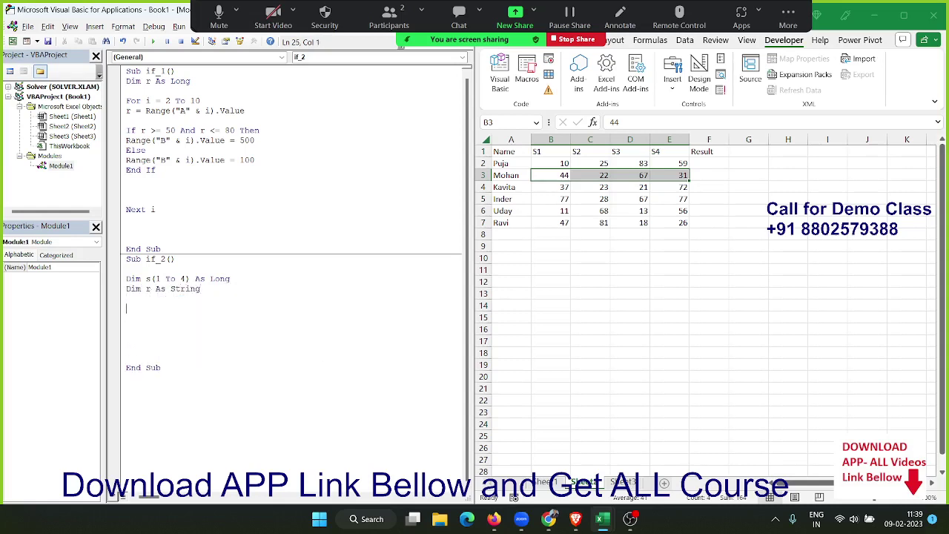
pyautogui.write('for ')
pyautogui.write('i')
pyautogui.write(' = 2 to ')
pyautogui.write('7')
pyautogui.press('Return')
pyautogui.press('Return')
pyautogui.press('Return')
pyautogui.press('Return')
# Step: Close the loop with Next i and add s(1) = Range("B" & i).Value inside it
pyautogui.write('nexti')
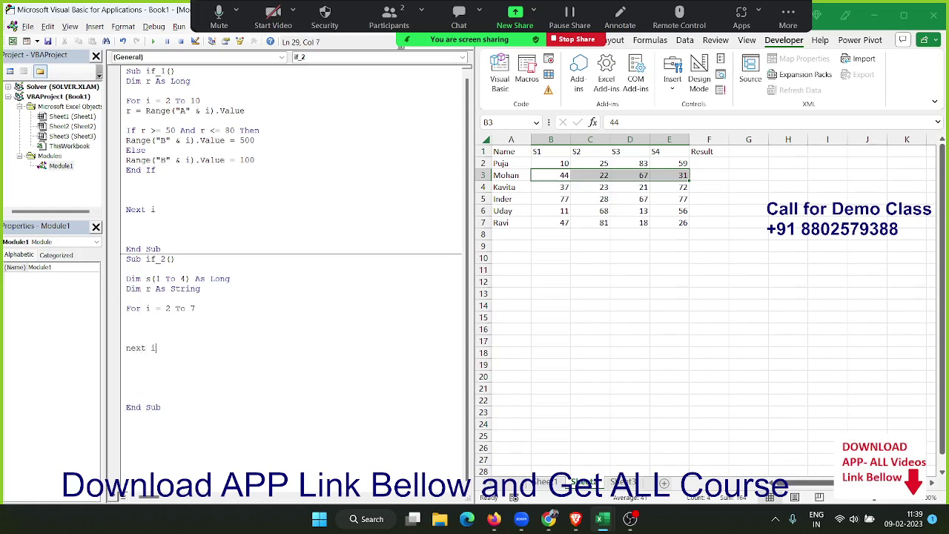
pyautogui.press('Up')
pyautogui.press('Up')
pyautogui.press('Up')
pyautogui.press('Return')
pyautogui.press('Up')
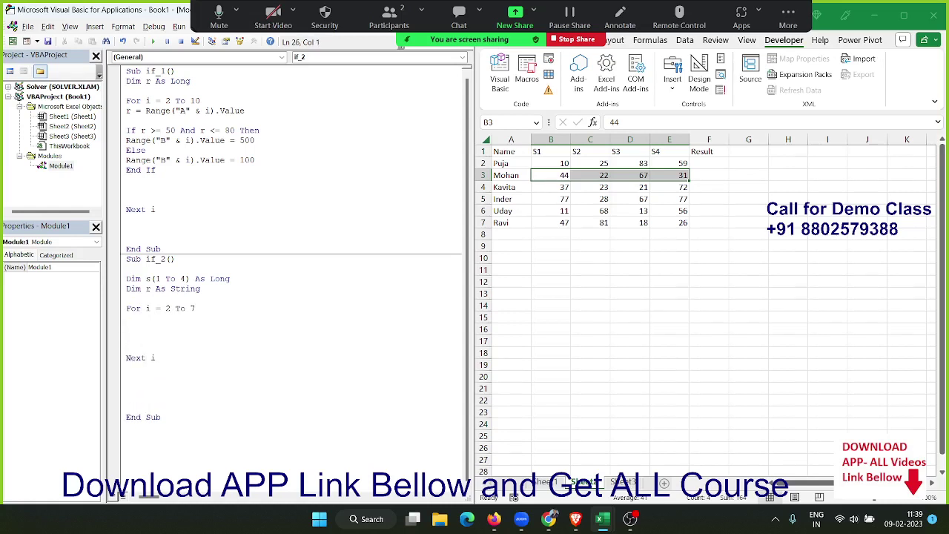
pyautogui.write('s(1')
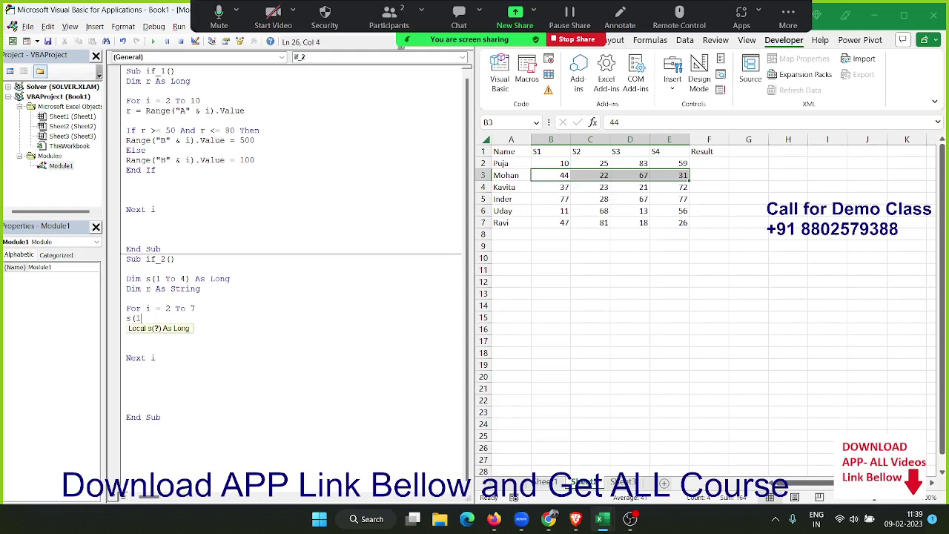
pyautogui.write('()')
pyautogui.press('BackSpace')
pyautogui.press('BackSpace')
pyautogui.write(')')
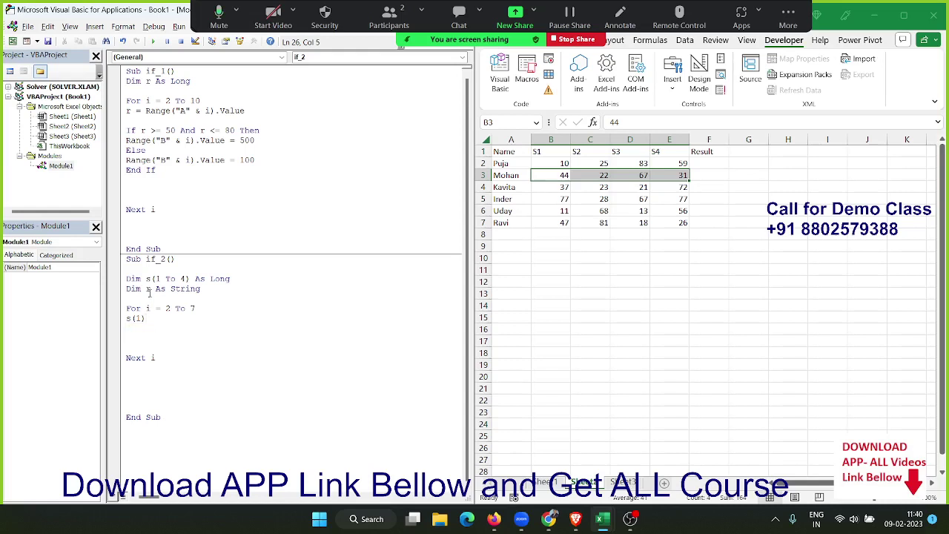
pyautogui.write('=range')
pyautogui.write('("')
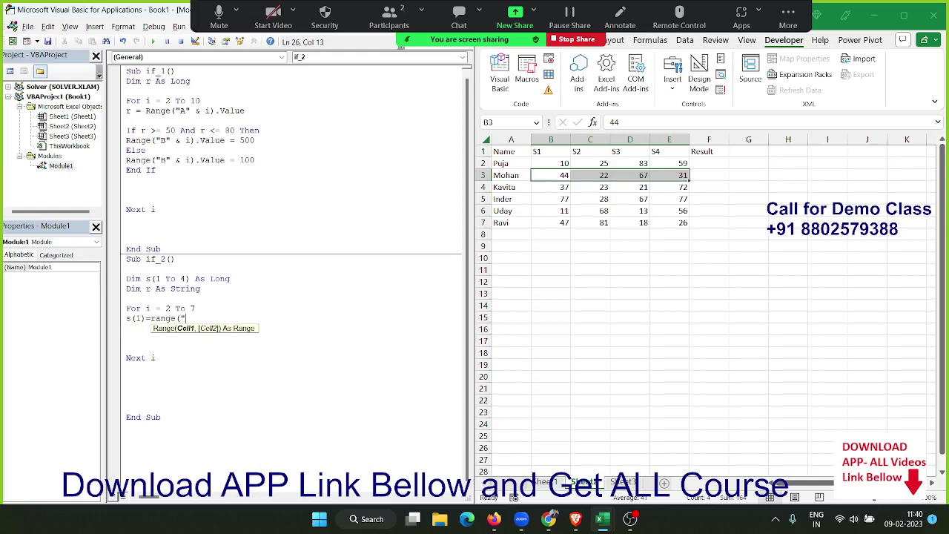
pyautogui.write('B')
pyautogui.write('" & ')
pyautogui.write('i')
pyautogui.write(').v')
pyautogui.press('Tab')
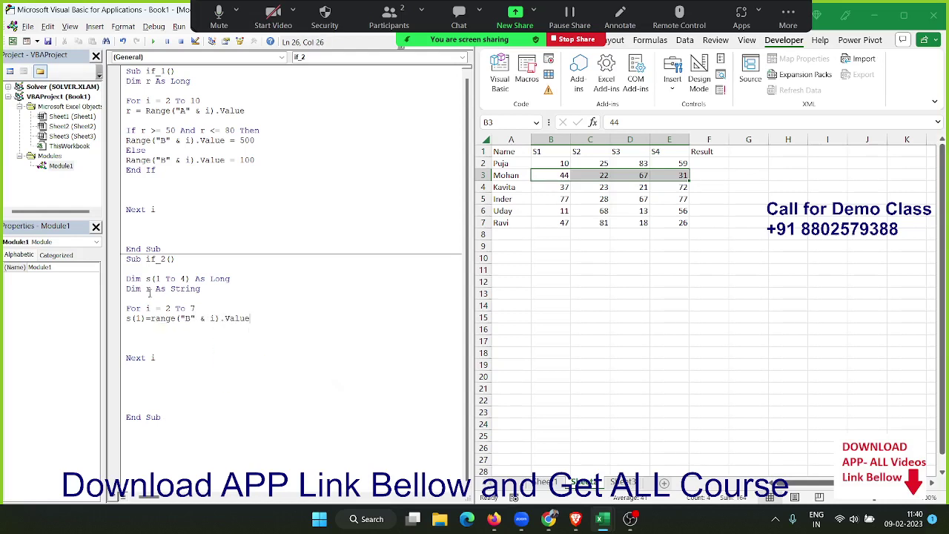
pyautogui.press('Return')
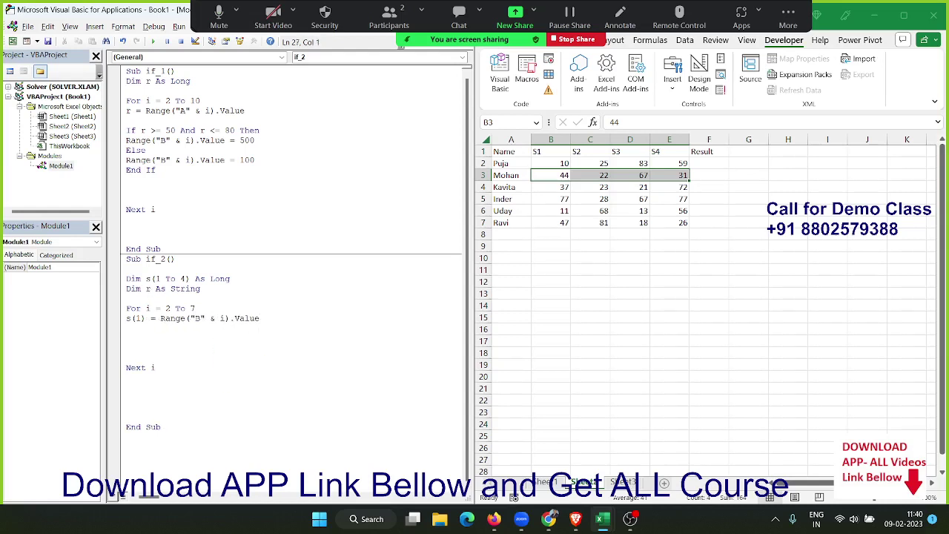
# Step: Insert a For j = 2 To 5 line above the s(1) assignment
pyautogui.click(126, 318)
pyautogui.click(142, 318)
pyautogui.press('Return')
pyautogui.press('Return')
pyautogui.press('Up')
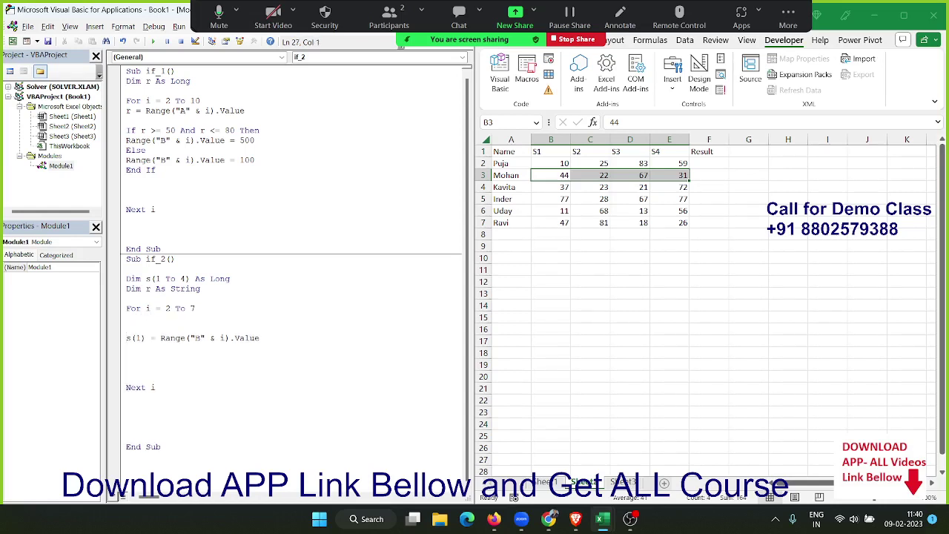
pyautogui.write('fir')
pyautogui.press('BackSpace')
pyautogui.press('BackSpace')
pyautogui.press('BackSpace')
pyautogui.press('BackSpace')
pyautogui.write('for ')
pyautogui.write('j = ')
pyautogui.write('2 ')
pyautogui.write('to 5')
# Step: Change s(1) to s(i) and replace Range("B" & i) with Cells(i,j
pyautogui.click(208, 353)
pyautogui.click(141, 338)
pyautogui.press('BackSpace')
pyautogui.write('i')
pyautogui.moveTo(230, 338); pyautogui.dragTo(160, 338)
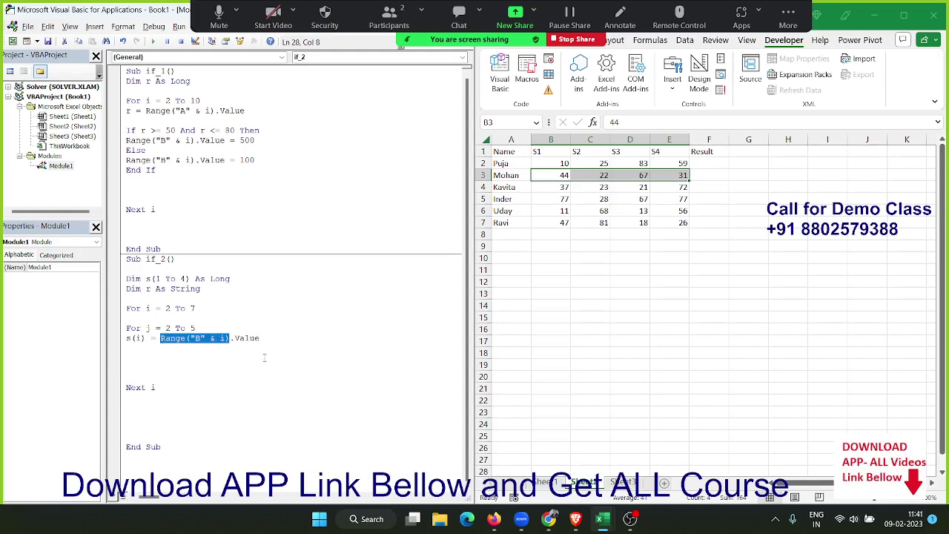
pyautogui.press('BackSpace')
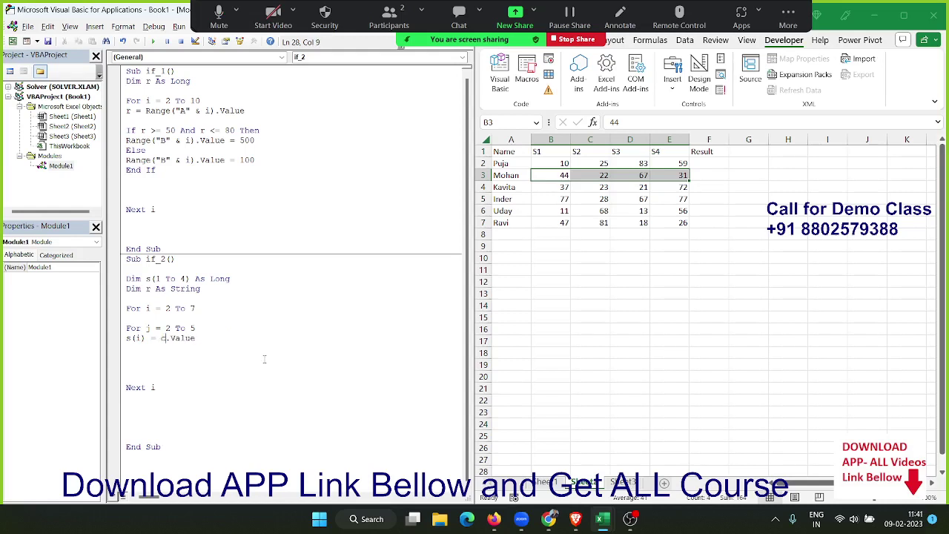
pyautogui.write('cells')
pyautogui.write('(')
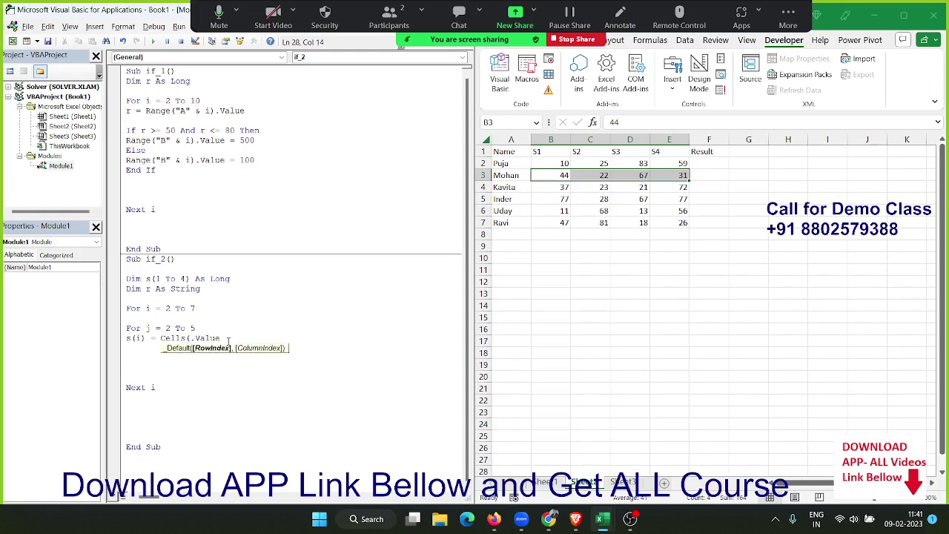
pyautogui.write('i,j')
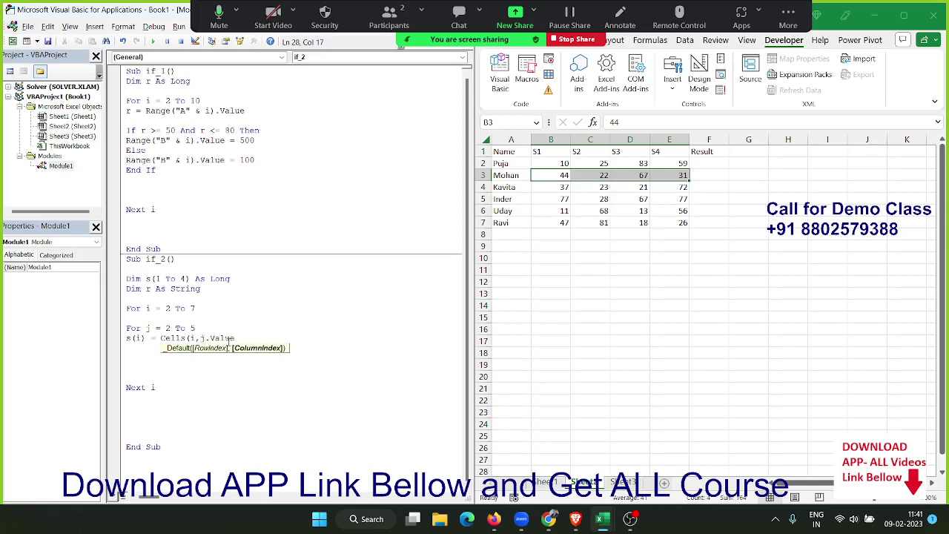
# Step: Add the missing closing parenthesis after Cells(i, j) and close the inner loop with Next j
pyautogui.click(146, 357)
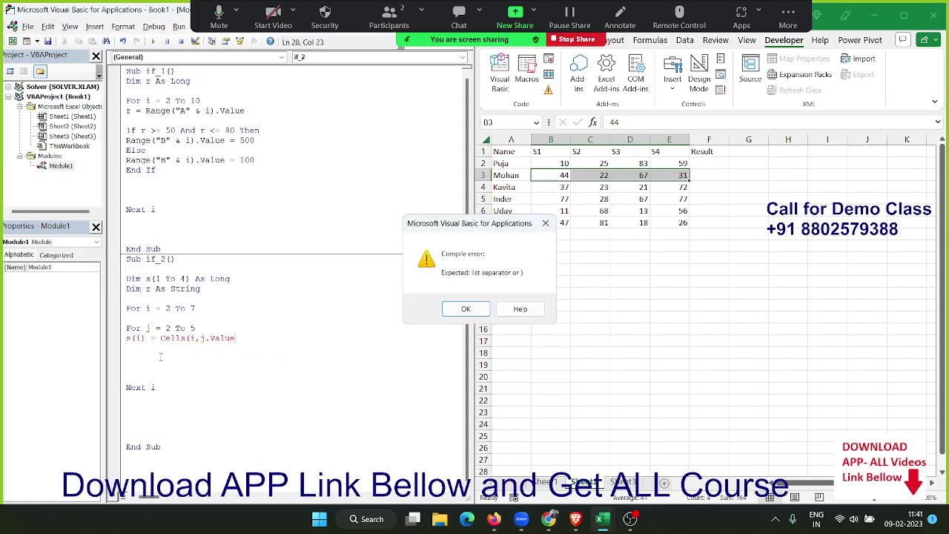
pyautogui.press('Return')
pyautogui.write(')')
pyautogui.click(210, 343)
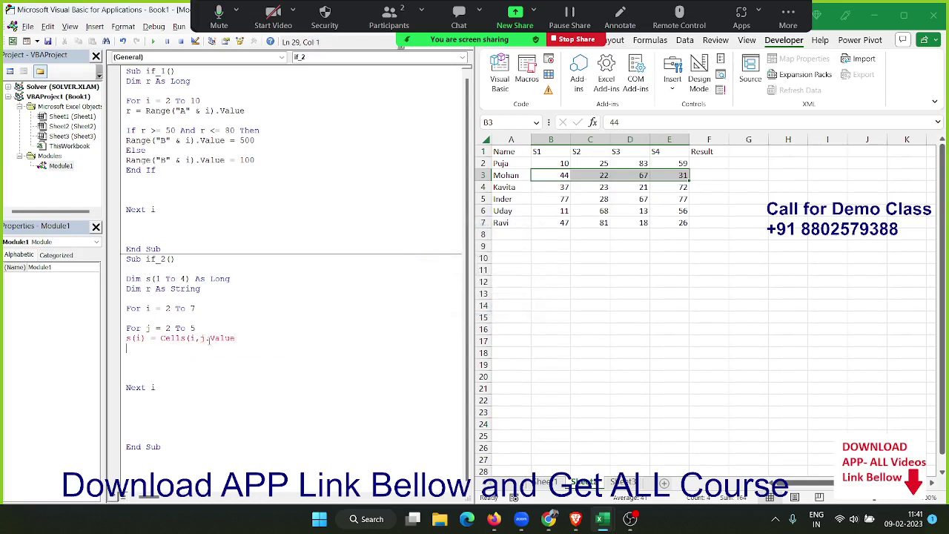
pyautogui.click(207, 338)
pyautogui.write(')')
pyautogui.click(127, 348)
pyautogui.write('next')
pyautogui.press('Return')
pyautogui.press('Return')
pyautogui.press('Return')
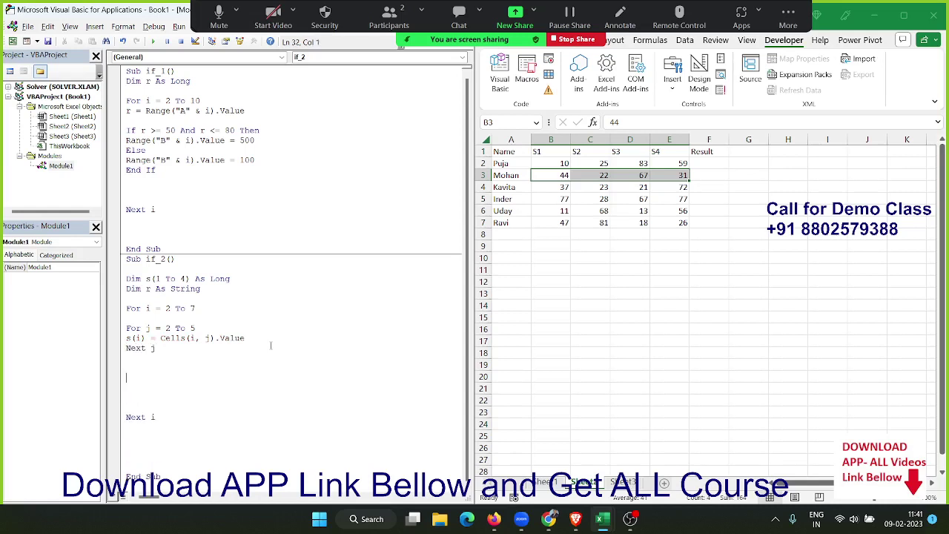
# Step: Write the line If s(1)>=30 And s(2)>=30 And s(3)>=30 And s(4)>=30 Then
pyautogui.write('if ')
pyautogui.write('s(')
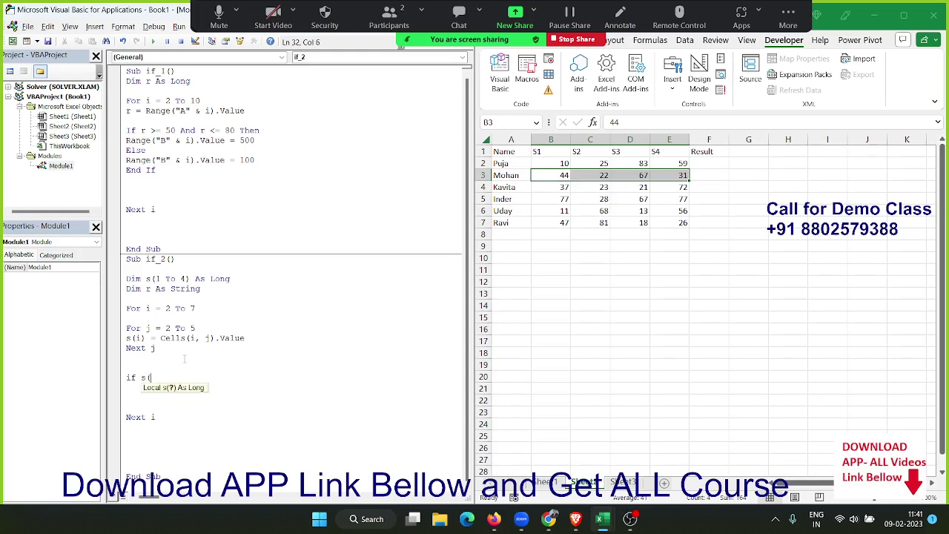
pyautogui.write('i) ')
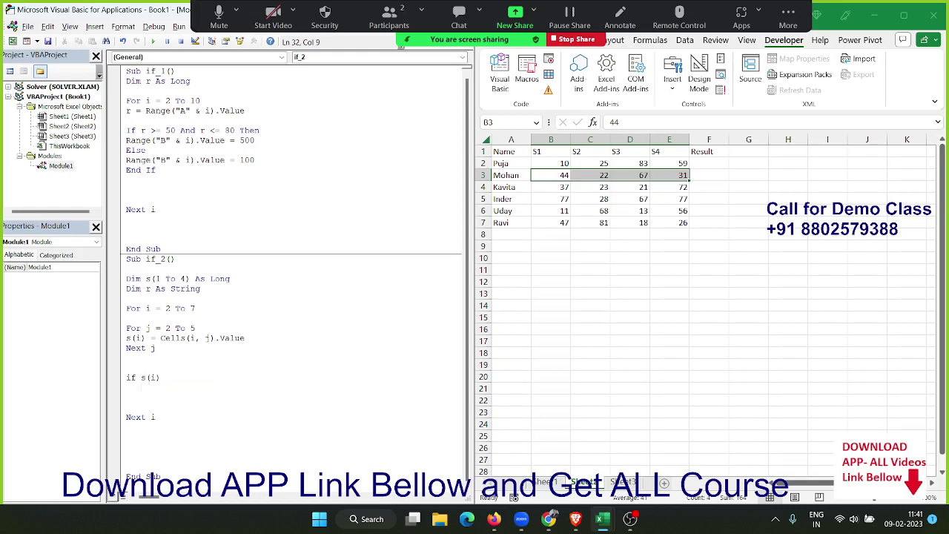
pyautogui.write('>=')
pyautogui.press('BackSpace')
pyautogui.press('BackSpace')
pyautogui.press('BackSpace')
pyautogui.press('BackSpace')
pyautogui.press('BackSpace')
pyautogui.write('1)')
pyautogui.write('>=3')
pyautogui.write('0 and')
pyautogui.write(' s(1')
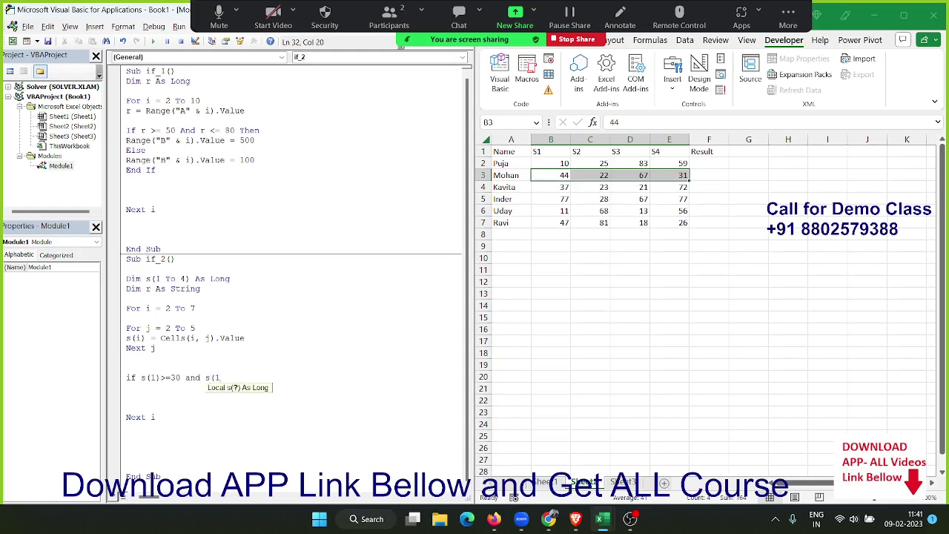
pyautogui.write(')')
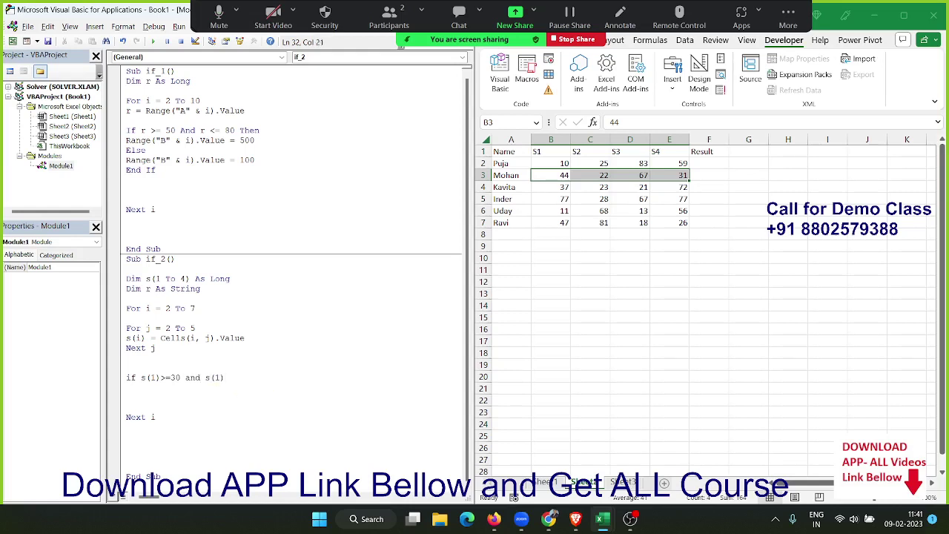
pyautogui.write('>=30 ')
pyautogui.write('and s(')
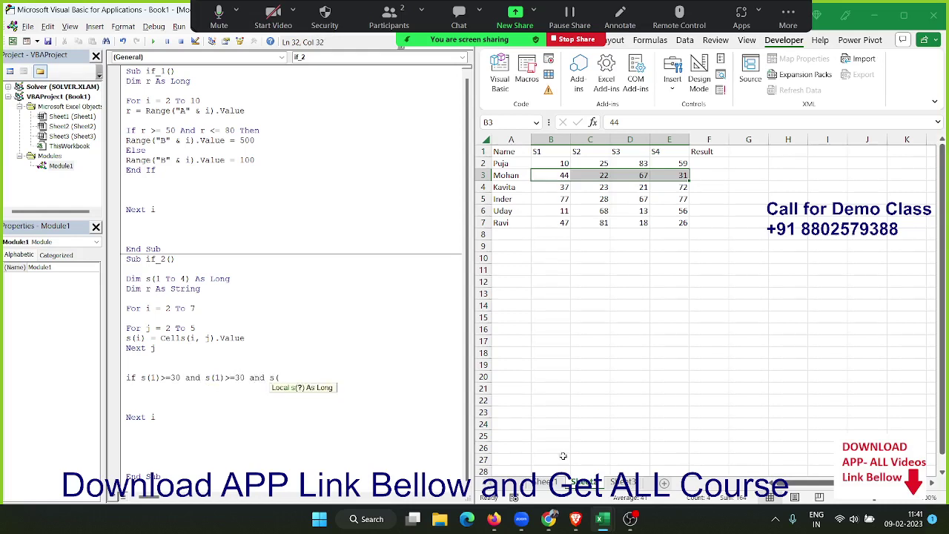
pyautogui.click(217, 377)
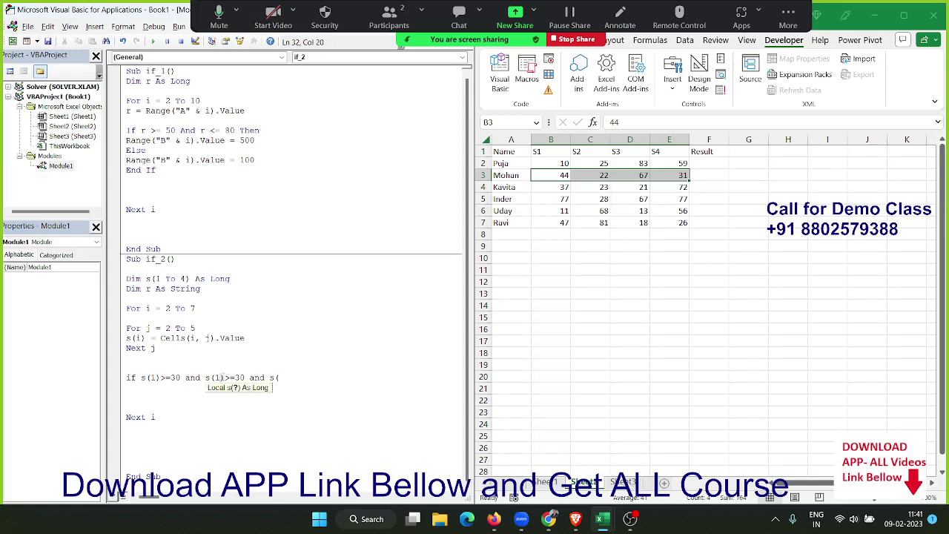
pyautogui.press('BackSpace')
pyautogui.write('2')
pyautogui.click(290, 379)
pyautogui.write('3)')
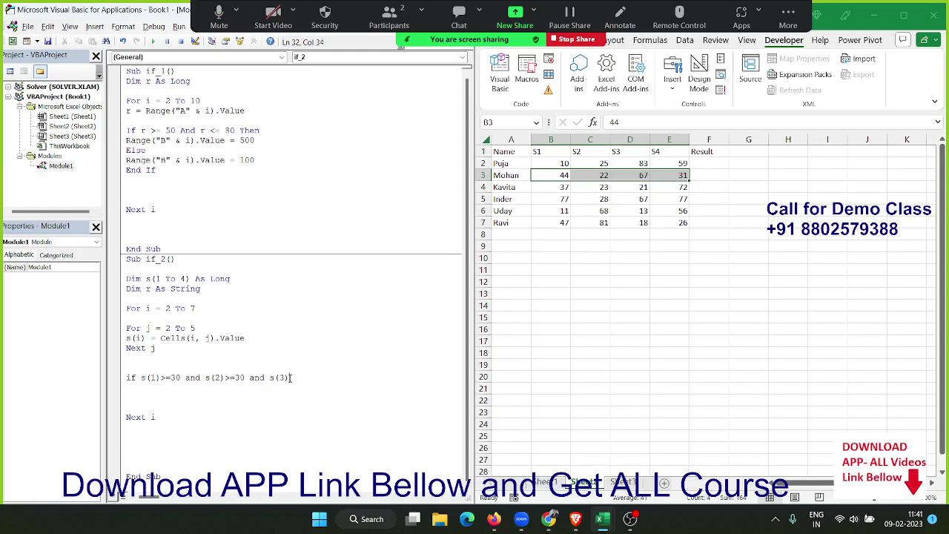
pyautogui.write('>=30')
pyautogui.write(' an')
pyautogui.write('d s(')
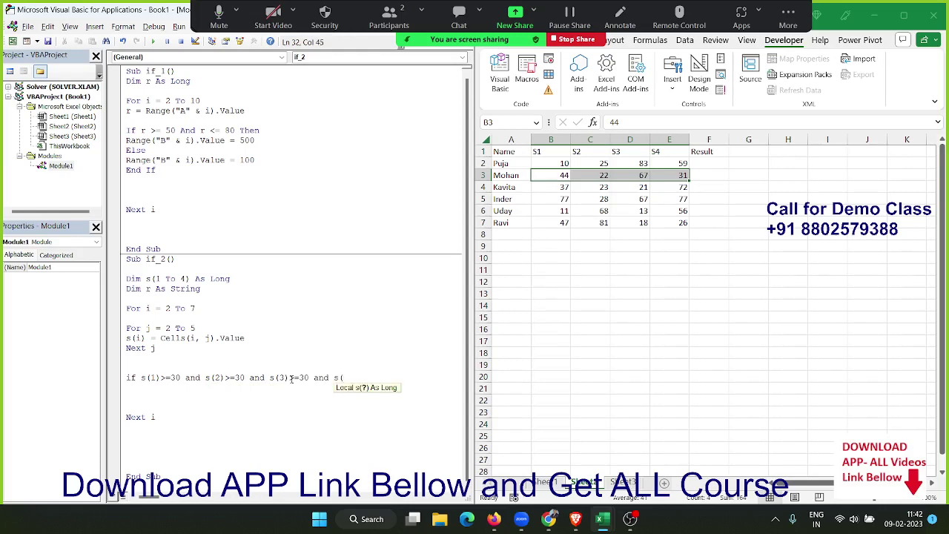
pyautogui.press('Down')
pyautogui.press('Return')
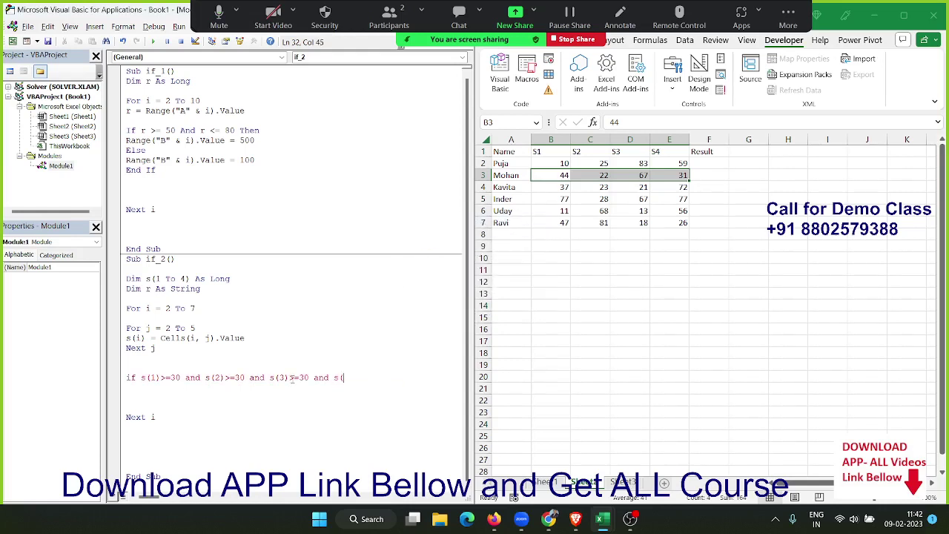
pyautogui.write('4)')
pyautogui.write('>=30')
pyautogui.write(' then')
# Step: Inside the If, write Range("F" & i).Value = "Pass"
pyautogui.press('Return')
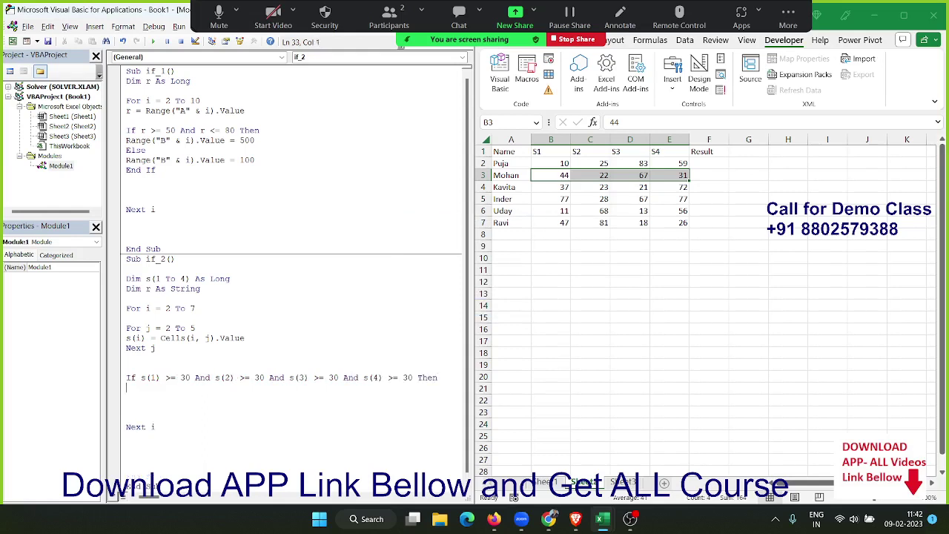
pyautogui.press('Return')
pyautogui.press('Return')
pyautogui.press('Up')
pyautogui.write('r')
pyautogui.write('=')
pyautogui.press('BackSpace')
pyautogui.press('BackSpace')
pyautogui.write('range')
pyautogui.write('("')
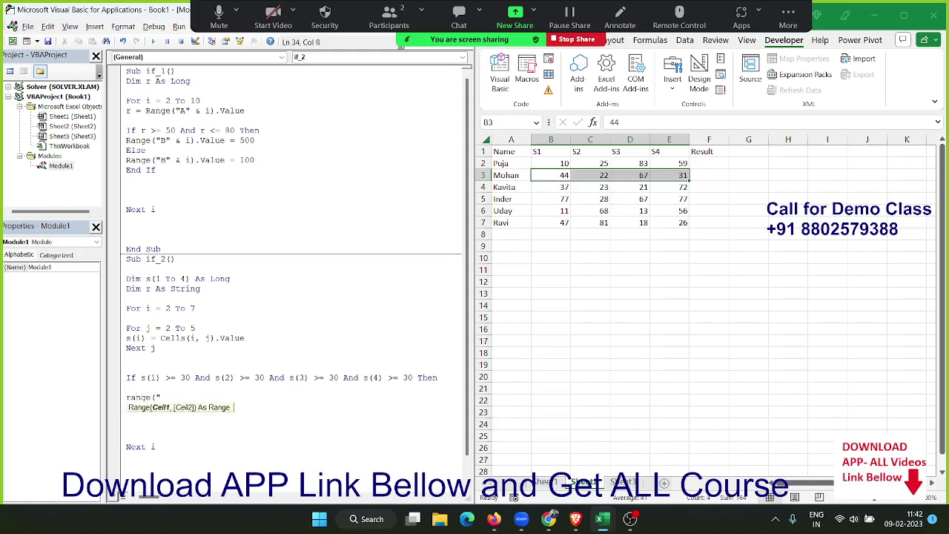
pyautogui.write('F" & ')
pyautogui.write('i).')
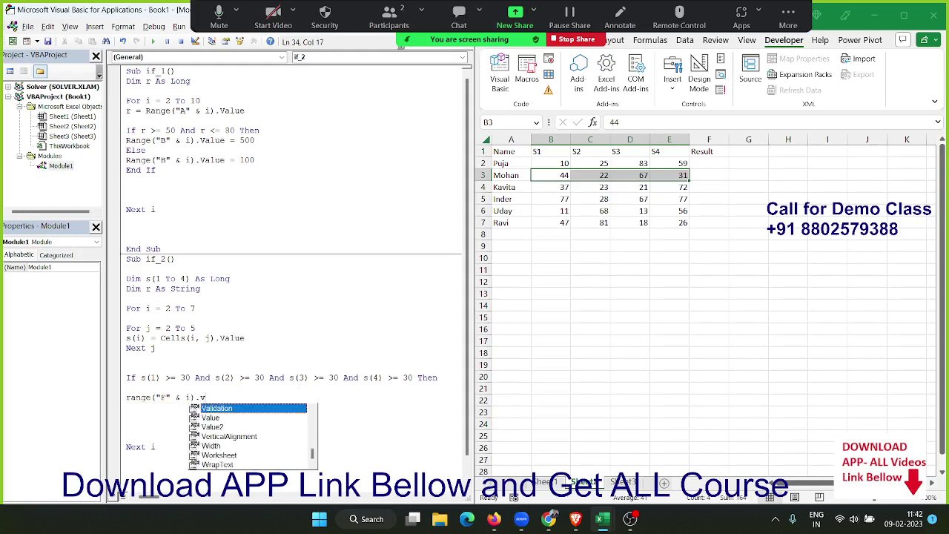
pyautogui.write('Value="')
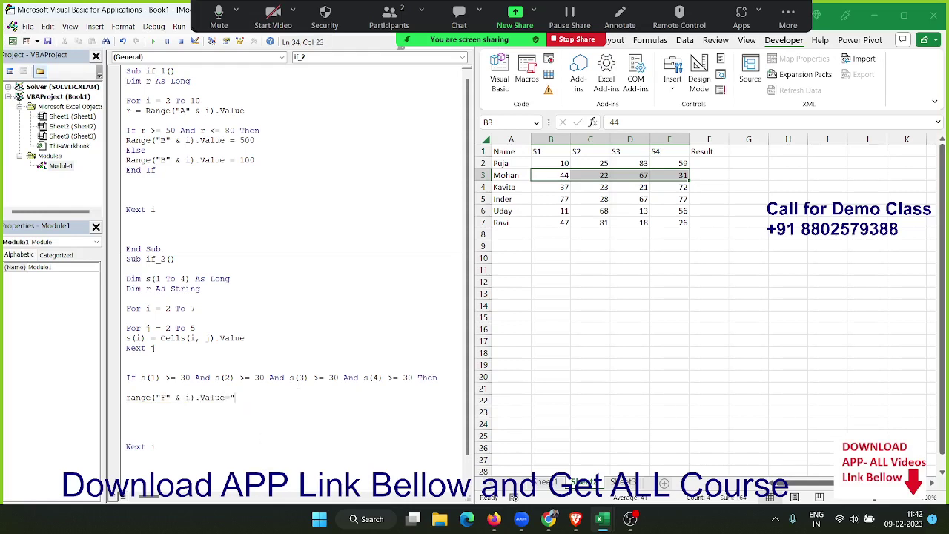
pyautogui.write('PAss')
pyautogui.press('BackSpace')
pyautogui.press('BackSpace')
pyautogui.press('BackSpace')
pyautogui.write('ass"')
pyautogui.press('Return')
# Step: Add Else with a copied line writing "Fail" to column F, then close with End If
pyautogui.write('Else')
pyautogui.press('Return')
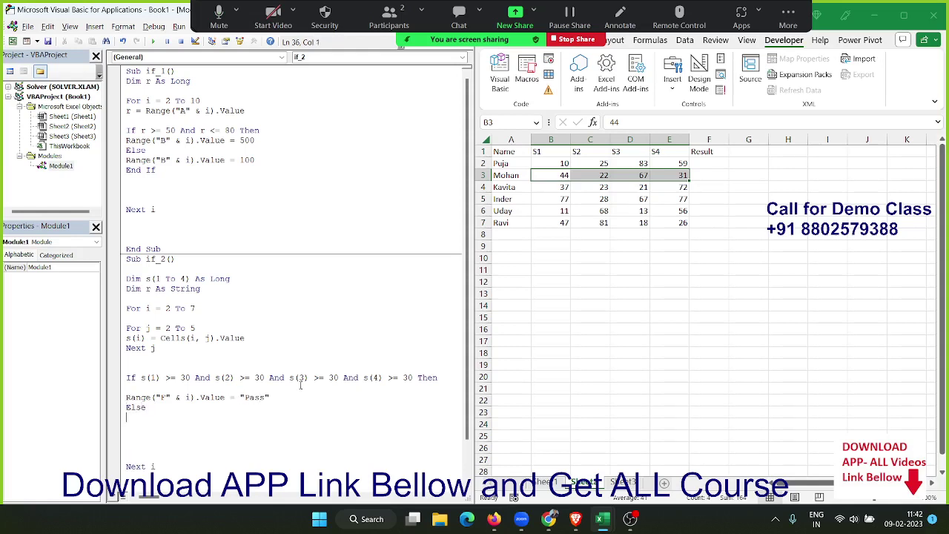
pyautogui.press('Up')
pyautogui.press('Up')
pyautogui.hotkey('shift', 'Down')
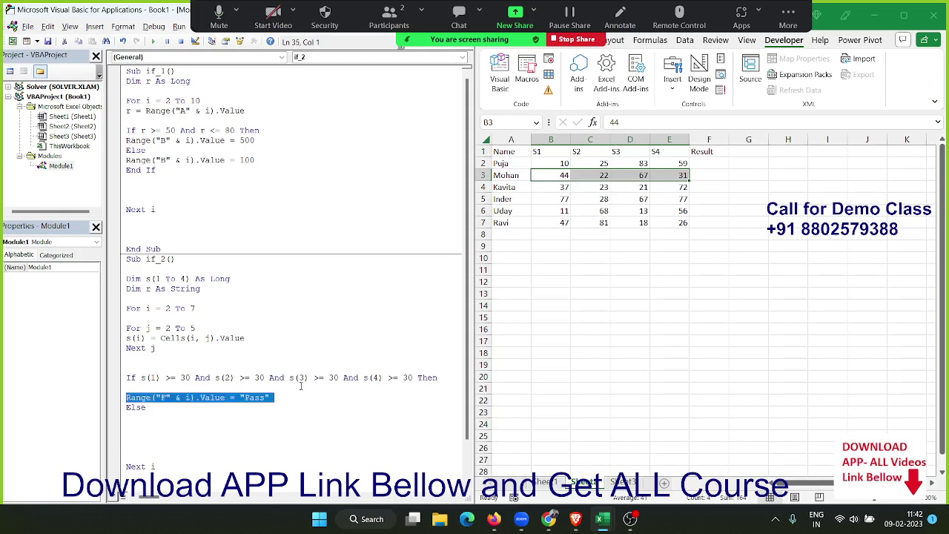
pyautogui.hotkey('ctrl', 'c')
pyautogui.press('Down')
pyautogui.hotkey('ctrl', 'v')
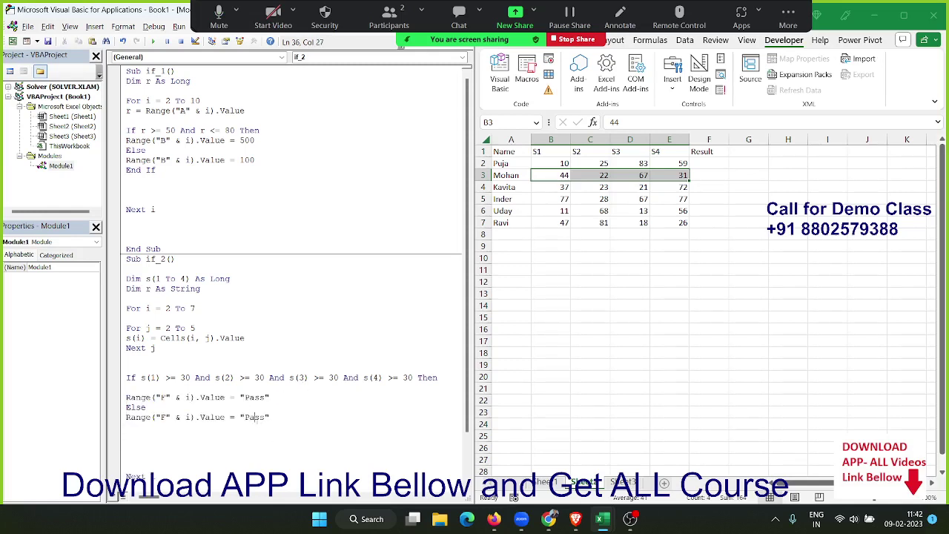
pyautogui.doubleClick(254, 417)
pyautogui.write('Fail')
pyautogui.press('Down')
pyautogui.write('End i')
pyautogui.write('f')
pyautogui.press('Return')
pyautogui.scroll(-2, 252, 417)
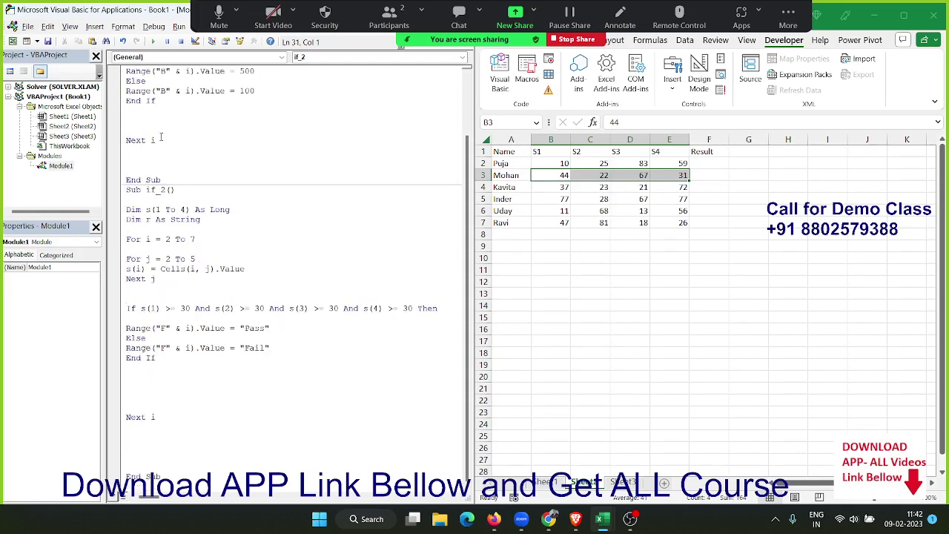
# Step: Run if_2, debug the Subscript out of range error, and change s(i) to s(j)
pyautogui.click(152, 42)
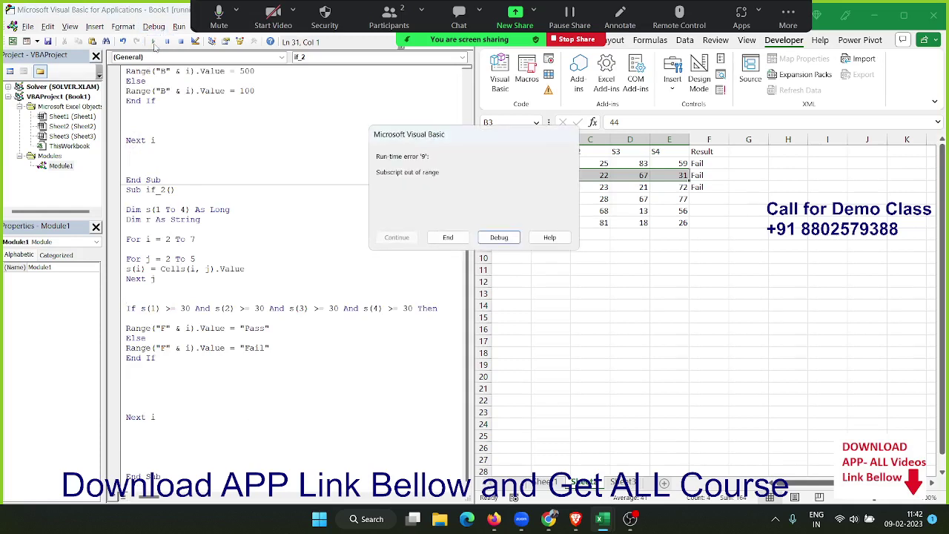
pyautogui.click(505, 239)
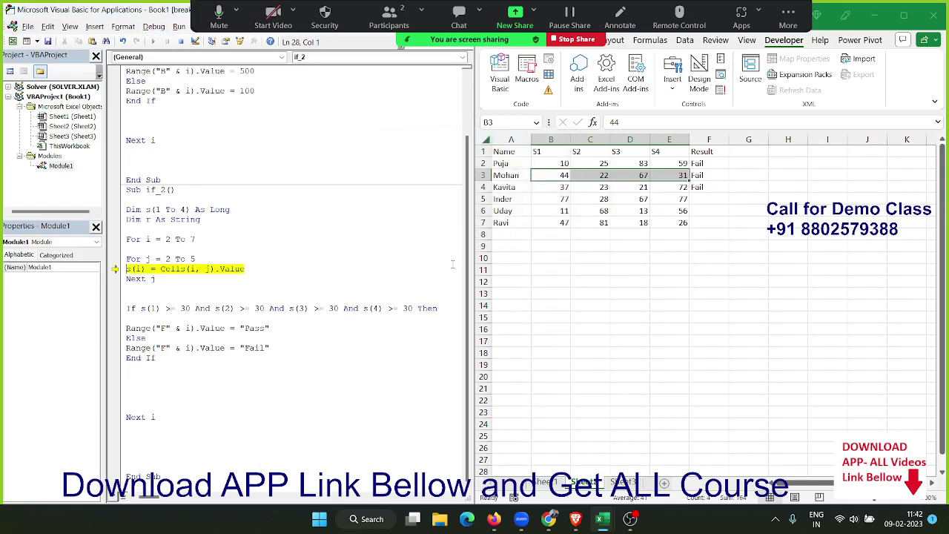
pyautogui.moveTo(212, 272)
pyautogui.click(139, 269)
pyautogui.write('j')
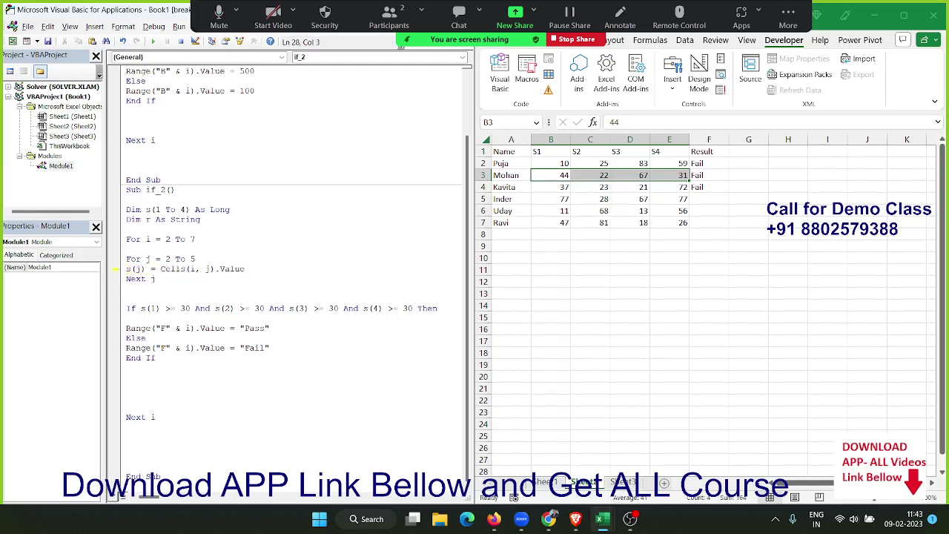
pyautogui.click(141, 268)
pyautogui.click(170, 230)
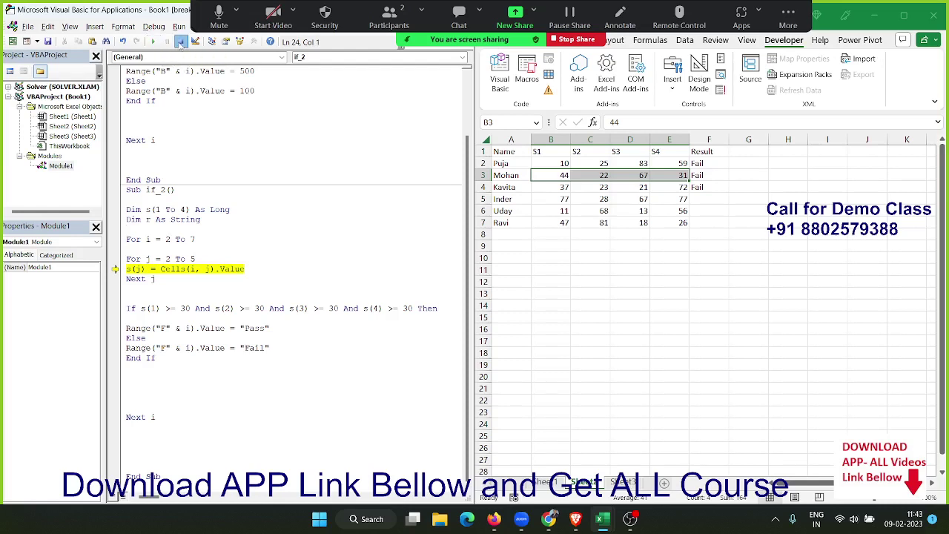
pyautogui.click(154, 42)
pyautogui.click(155, 43)
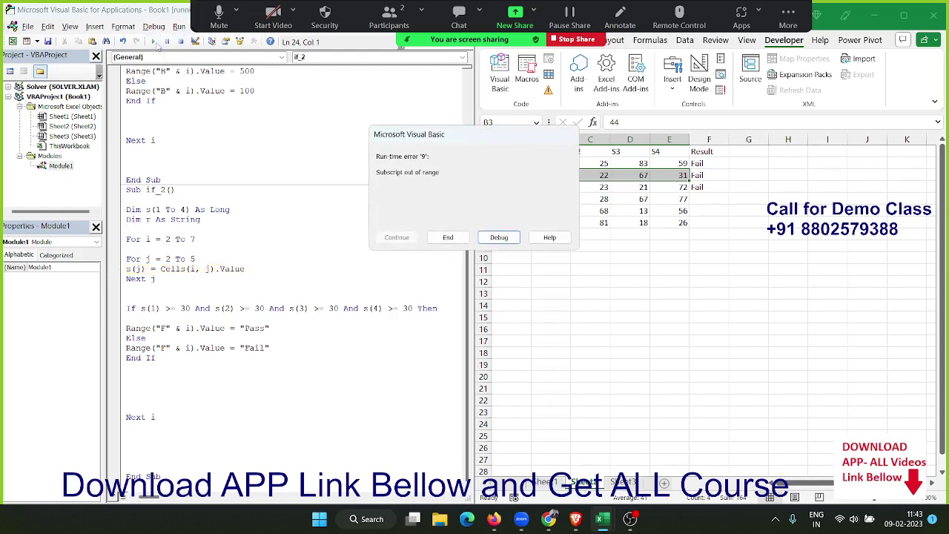
pyautogui.click(499, 237)
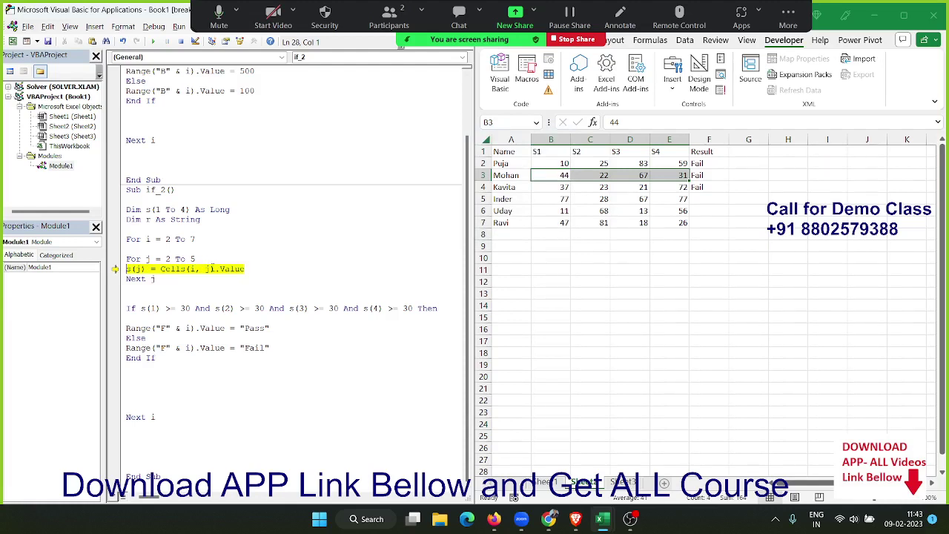
pyautogui.click(210, 268)
pyautogui.moveTo(138, 268)
pyautogui.click(542, 162)
pyautogui.press('Right')
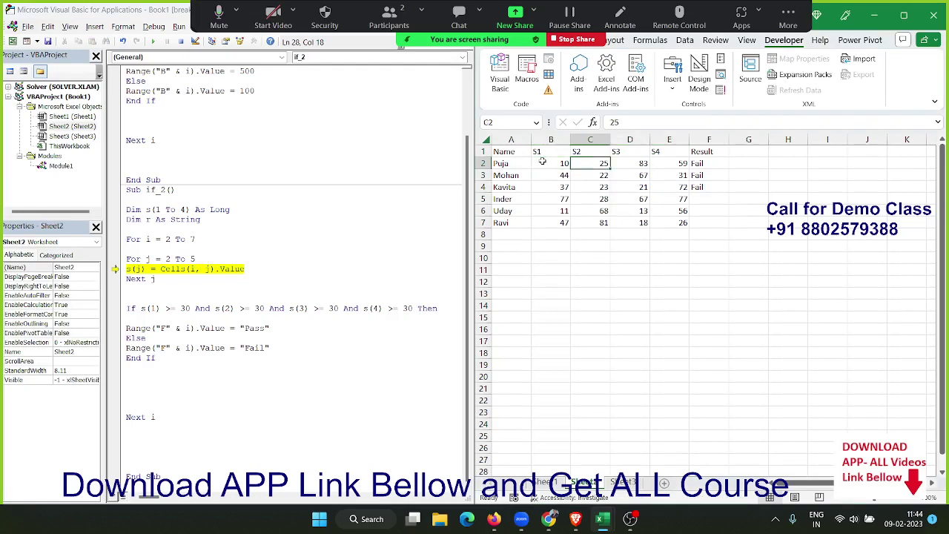
pyautogui.press('Right')
pyautogui.press('Right')
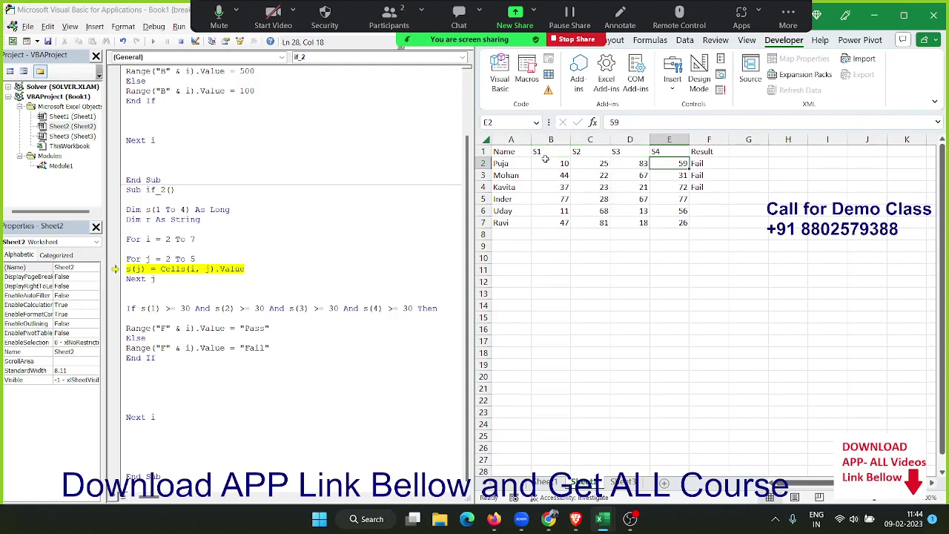
pyautogui.click(154, 42)
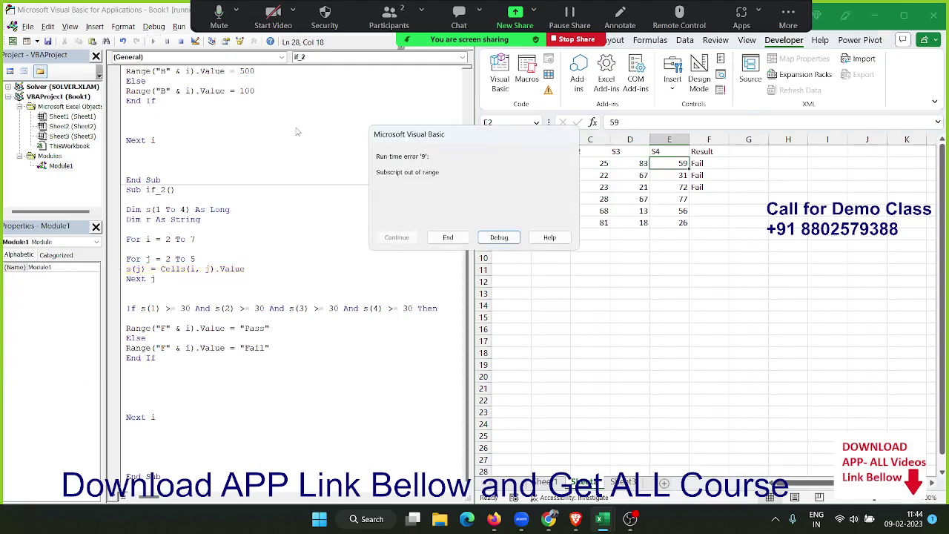
pyautogui.click(518, 241)
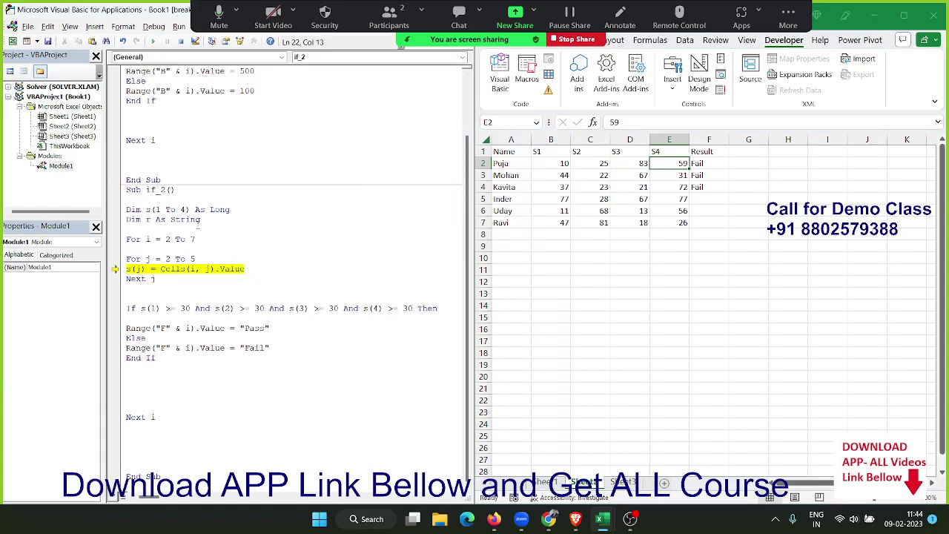
# Step: Keep the array bound at 4, change the index to s(j-1), reset and rerun if_2
pyautogui.press('BackSpace')
pyautogui.write('5')
pyautogui.press('BackSpace')
pyautogui.write('4')
pyautogui.click(141, 269)
pyautogui.write('-1')
pyautogui.press('Right')
pyautogui.press('Right')
pyautogui.press('Right')
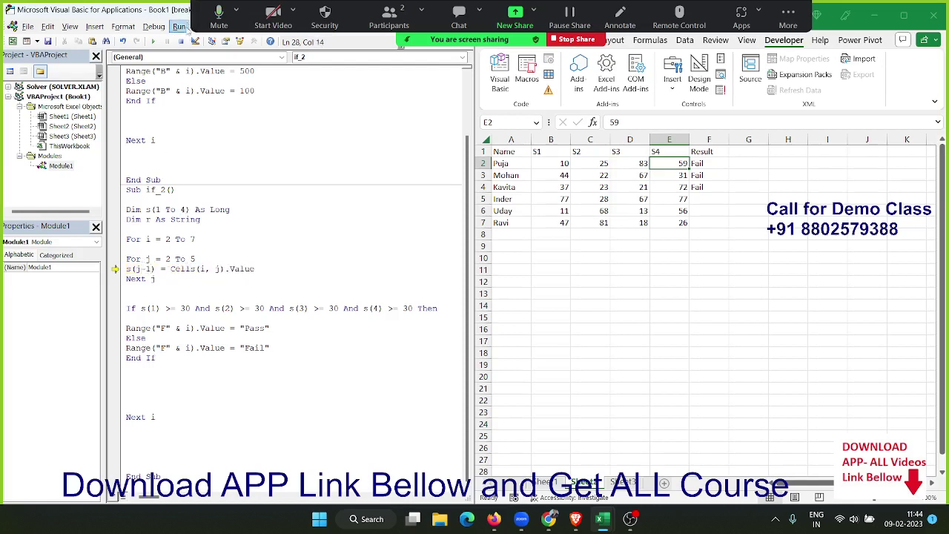
pyautogui.click(181, 41)
pyautogui.click(176, 181)
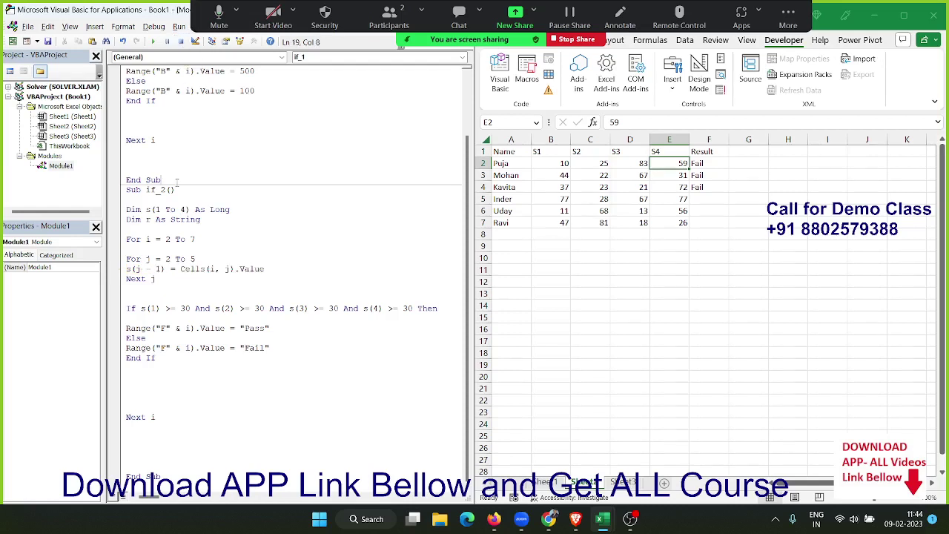
pyautogui.click(156, 235)
pyautogui.click(151, 42)
# Step: In the worksheet, set row 7's scores to 81 in D7 and 62 in E7
pyautogui.click(566, 225)
pyautogui.click(636, 221)
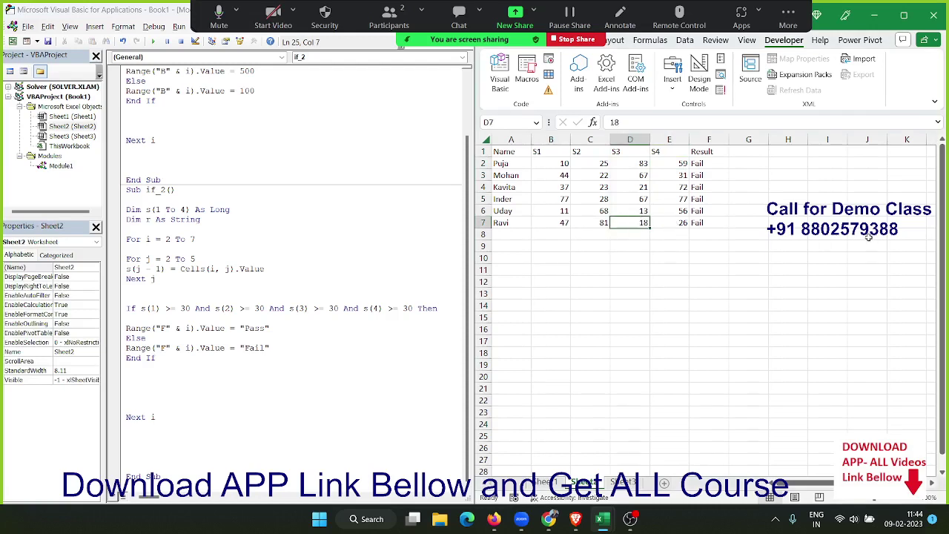
pyautogui.write('81')
pyautogui.press('Tab')
pyautogui.write('6')
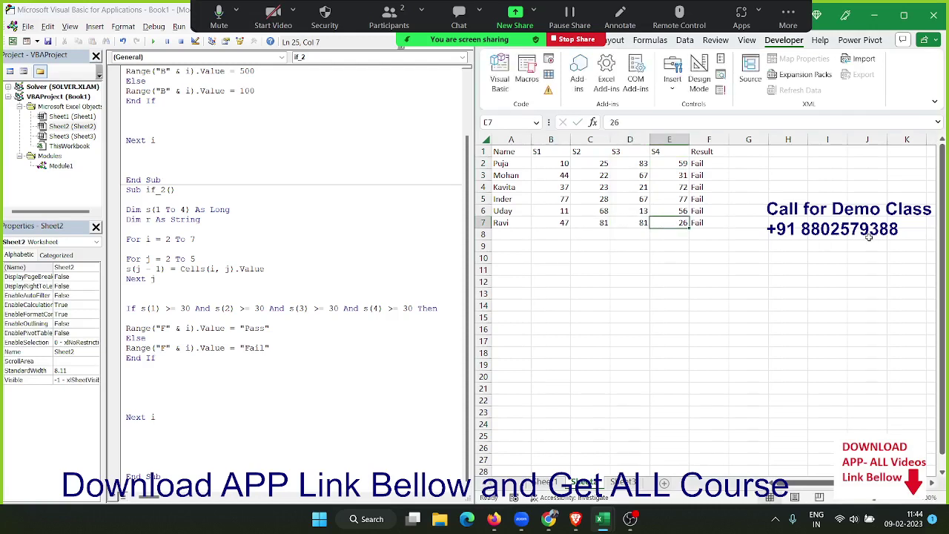
pyautogui.write('2')
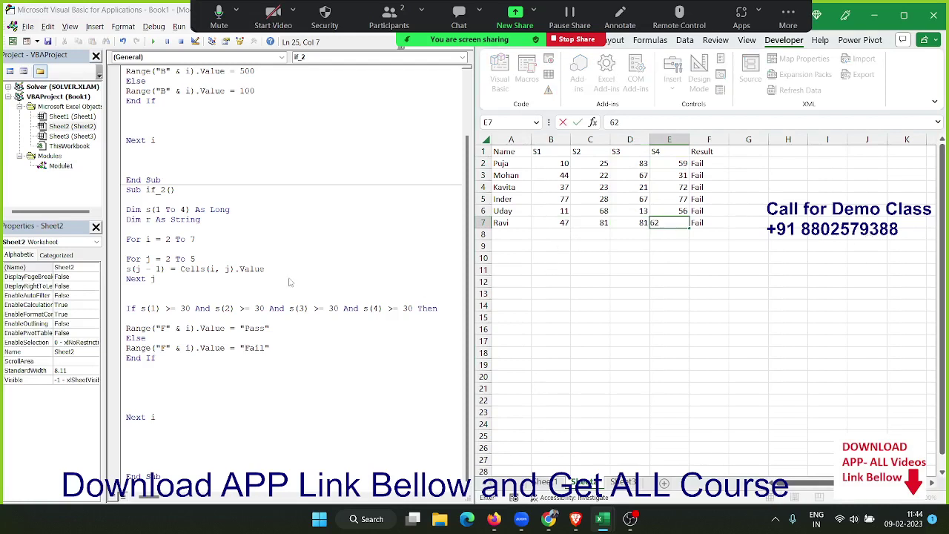
# Step: Confirm 62 in E7, rerun if_2 so F7 shows Pass, and switch to Sheet1
pyautogui.click(553, 260)
pyautogui.click(171, 279)
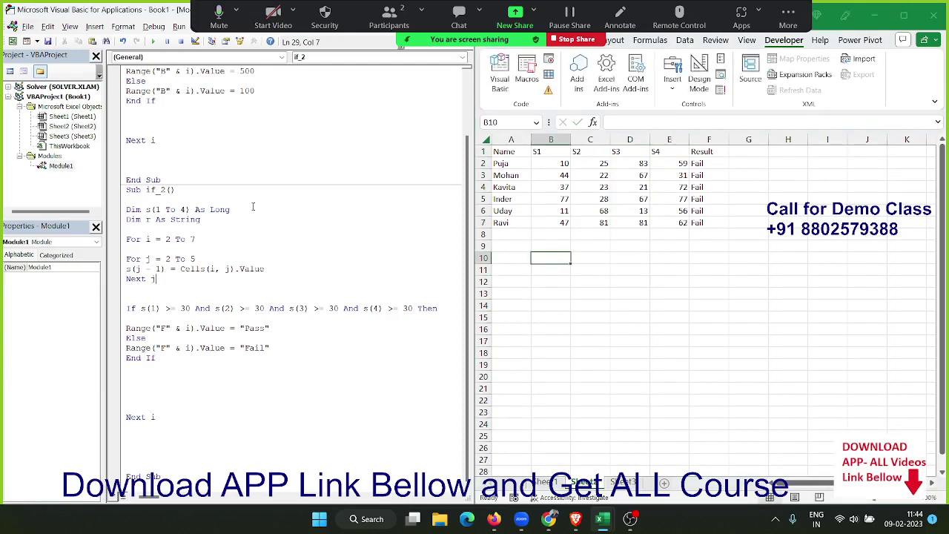
pyautogui.click(153, 42)
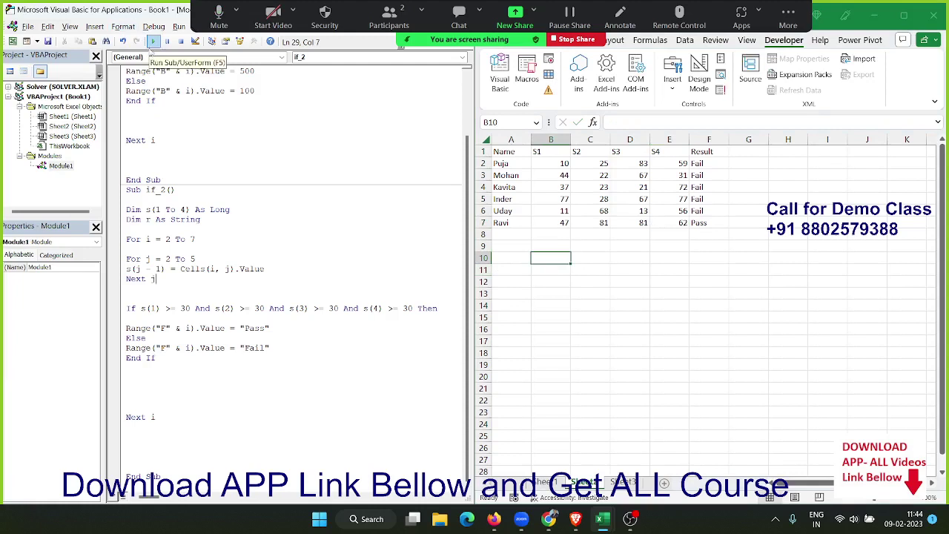
pyautogui.click(159, 289)
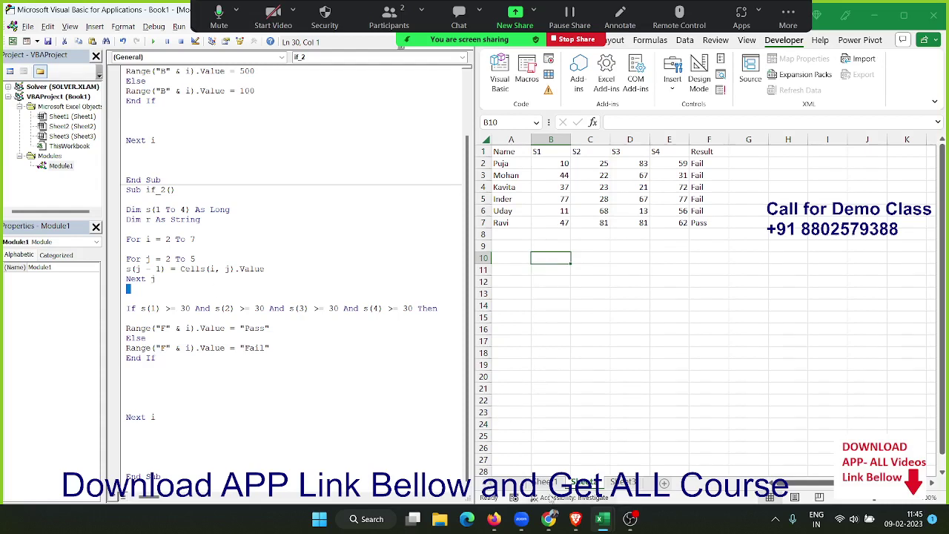
pyautogui.click(547, 483)
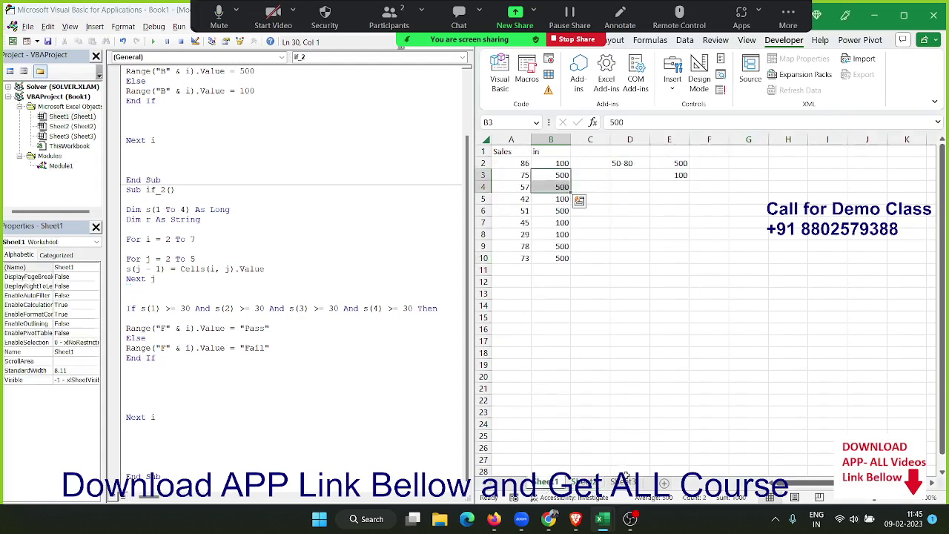
# Step: On Sheet3, enter Day in A1 and Sat in A2, then fill weekdays down to A27
pyautogui.click(625, 482)
pyautogui.write('Say')
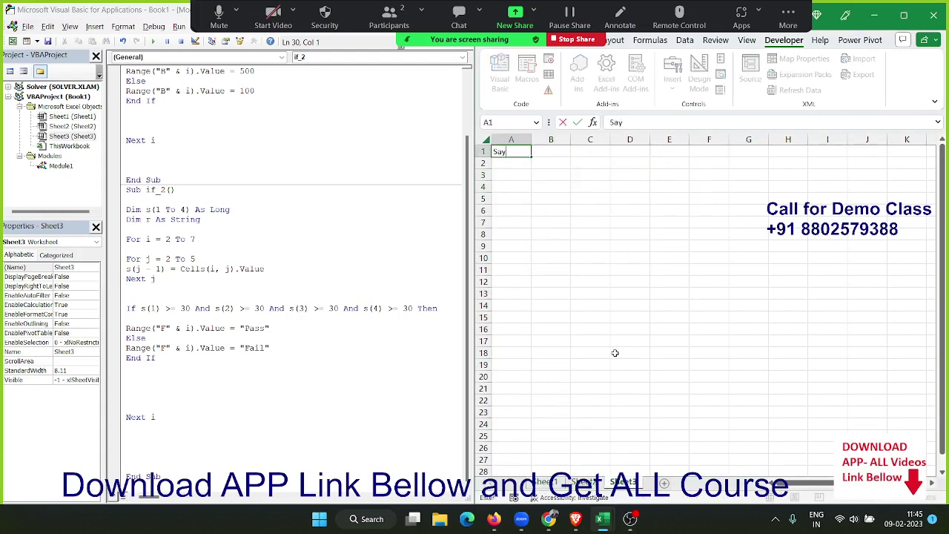
pyautogui.press('Return')
pyautogui.press('Up')
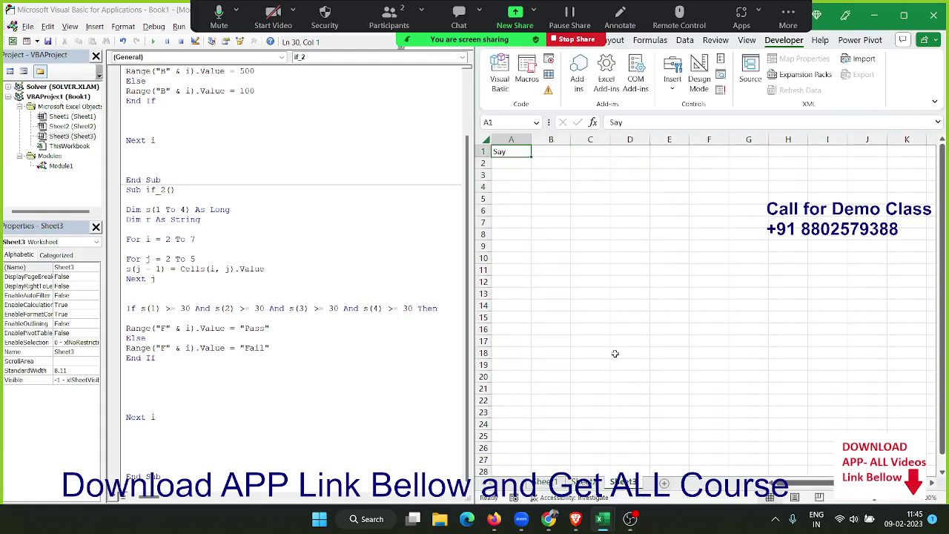
pyautogui.write('Day')
pyautogui.press('Return')
pyautogui.write('SAt')
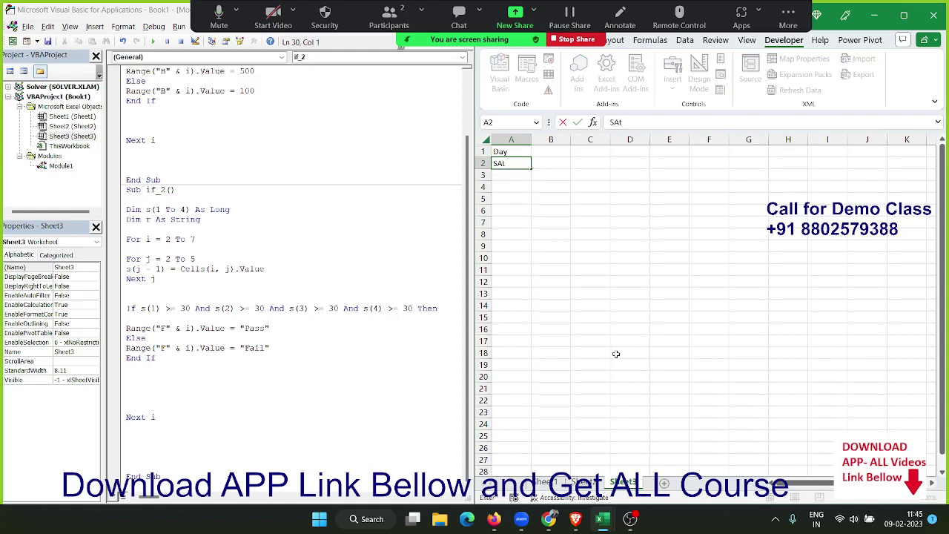
pyautogui.press('Return')
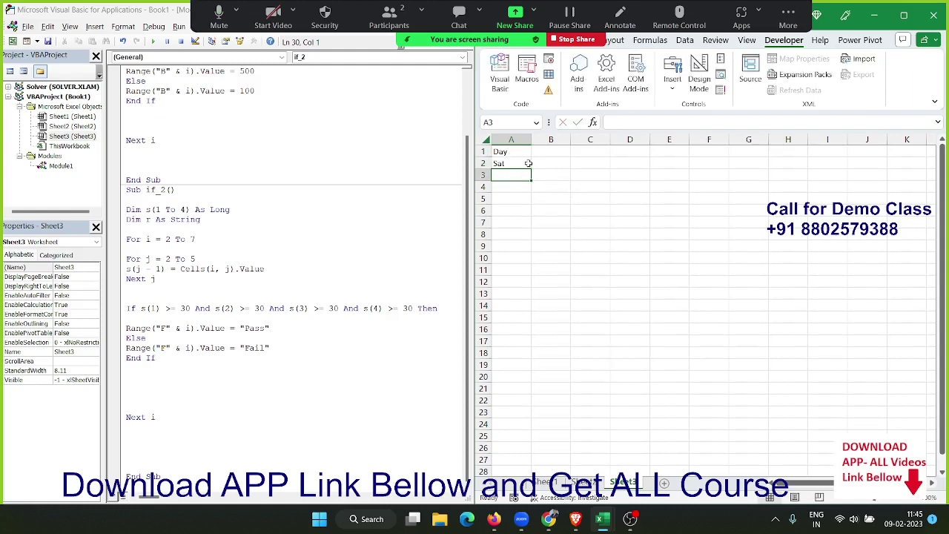
pyautogui.click(528, 163)
pyautogui.moveTo(531, 169); pyautogui.dragTo(539, 346)
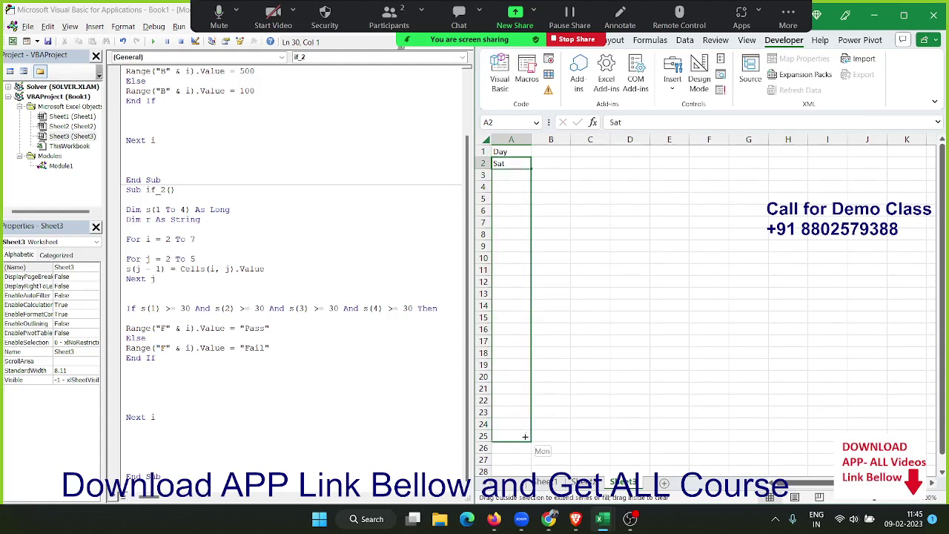
pyautogui.moveTo(539, 346); pyautogui.dragTo(540, 464)
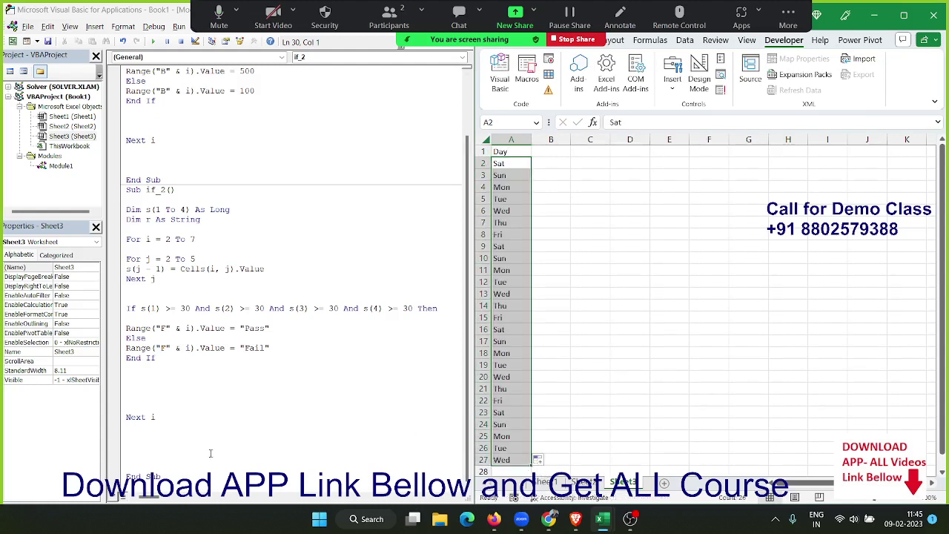
# Step: Delete all the empty lines inside Sub if_2, from below the header to End Sub
pyautogui.click(151, 364)
pyautogui.press('Delete')
pyautogui.press('Delete')
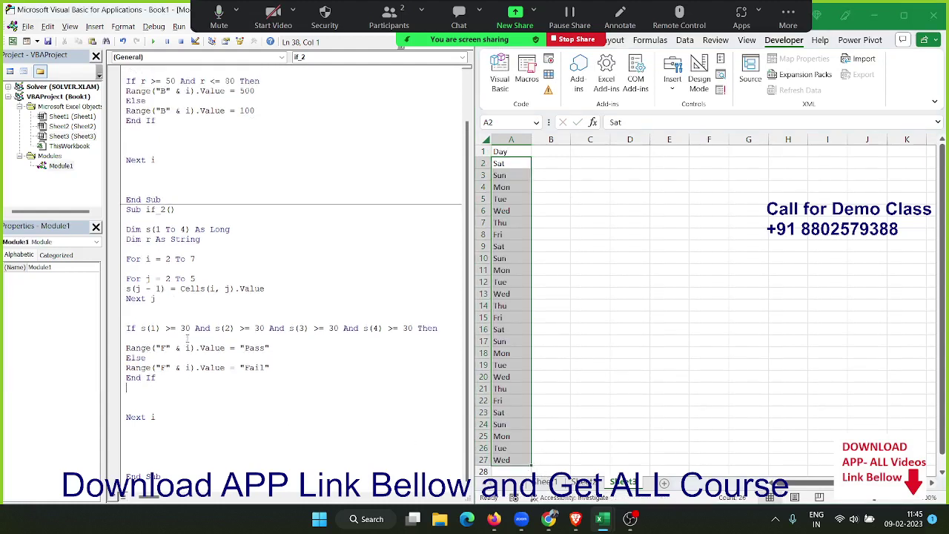
pyautogui.press('Delete')
pyautogui.press('Delete')
pyautogui.press('Delete')
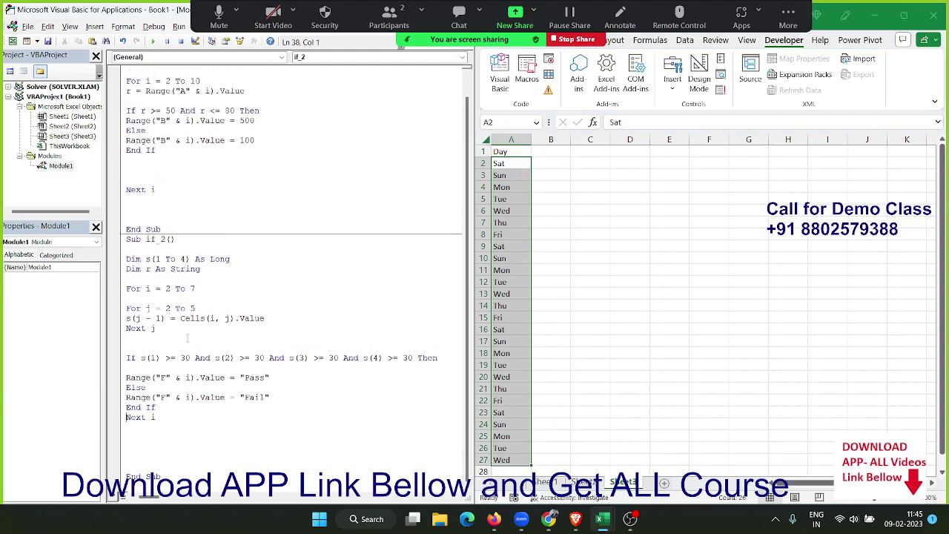
pyautogui.press('Up')
pyautogui.press('Up')
pyautogui.press('Up')
pyautogui.press('Up')
pyautogui.press('Up')
pyautogui.press('Delete')
pyautogui.press('Up')
pyautogui.press('Up')
pyautogui.press('Up')
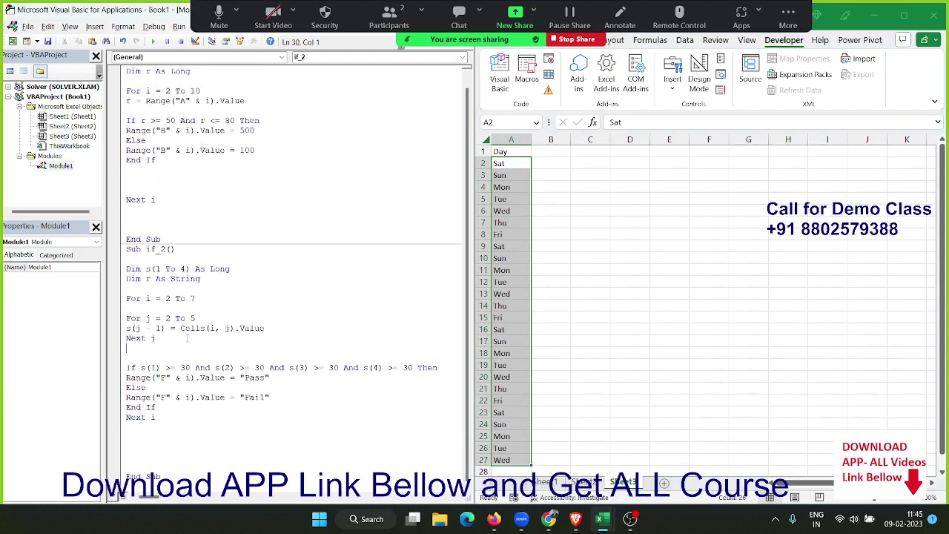
pyautogui.press('Delete')
pyautogui.press('Delete')
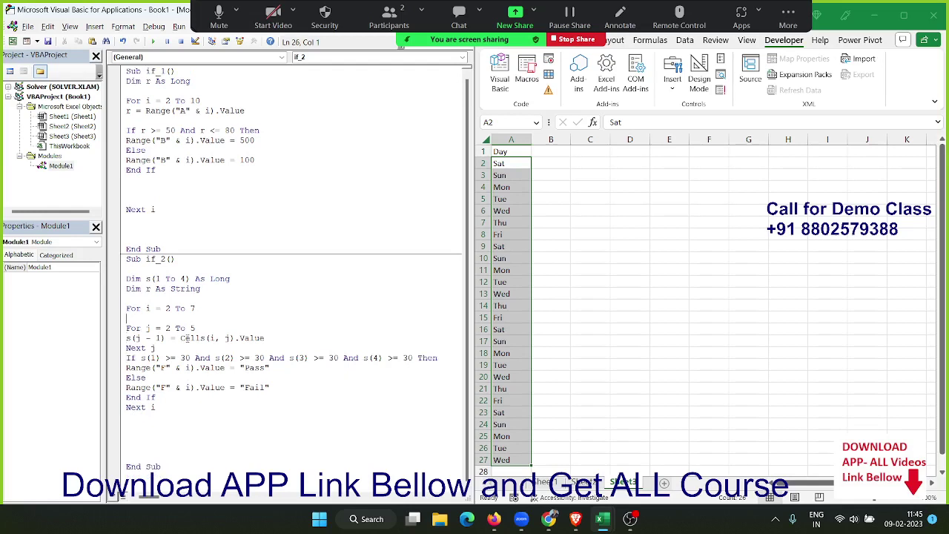
pyautogui.press('Delete')
pyautogui.press('Up')
pyautogui.press('Up')
pyautogui.press('Delete')
pyautogui.press('Up')
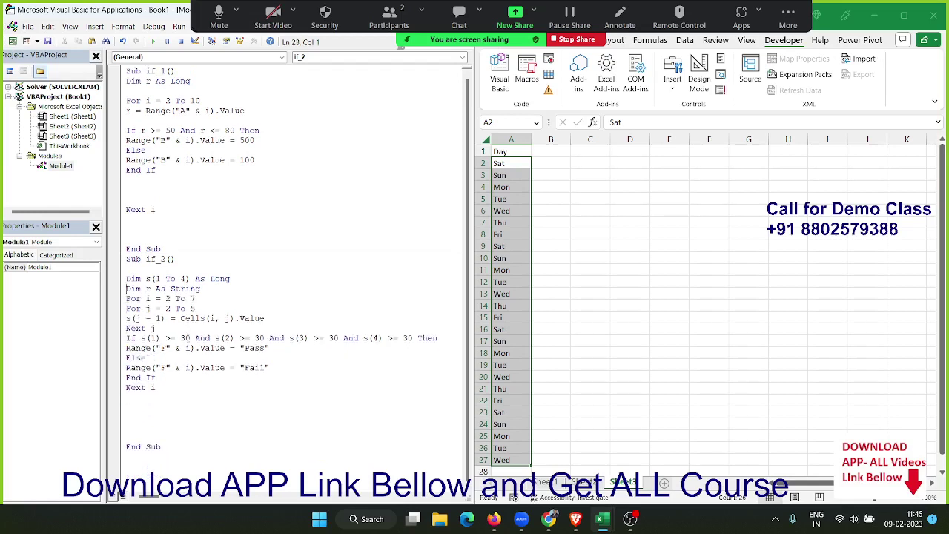
pyautogui.press('Up')
pyautogui.press('Down')
pyautogui.press('Delete')
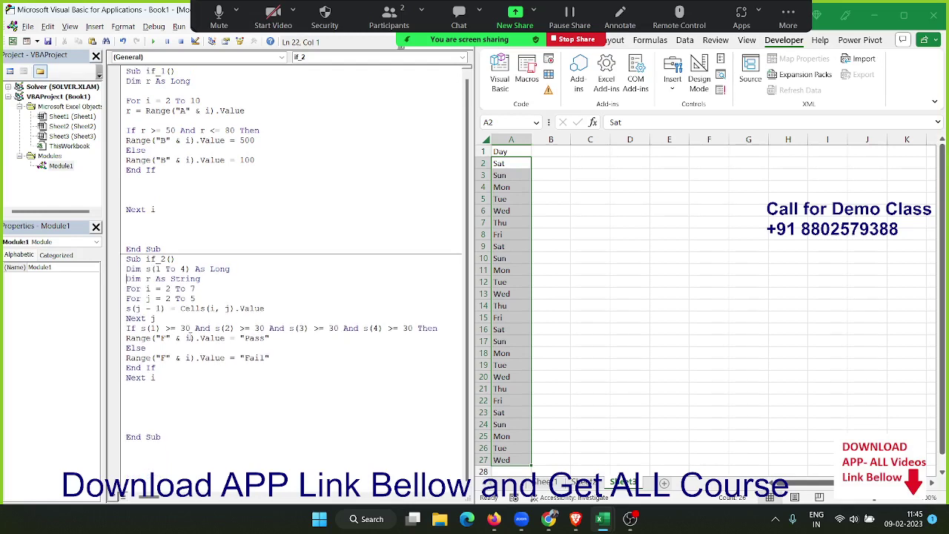
pyautogui.press('Down')
pyautogui.press('Down')
pyautogui.press('Down')
pyautogui.press('Delete')
pyautogui.press('Delete')
pyautogui.press('Delete')
pyautogui.press('Delete')
pyautogui.press('Down')
# Step: Start a new procedure line after End Sub beginning with "sub"
pyautogui.press('Return')
pyautogui.write('sub ')
pyautogui.write('uf')
pyautogui.press('BackSpace')
pyautogui.press('BackSpace')
# Step: Name the new procedure if_3 and begin the loop For i = 2 To Range("A65000").End
pyautogui.write('if')
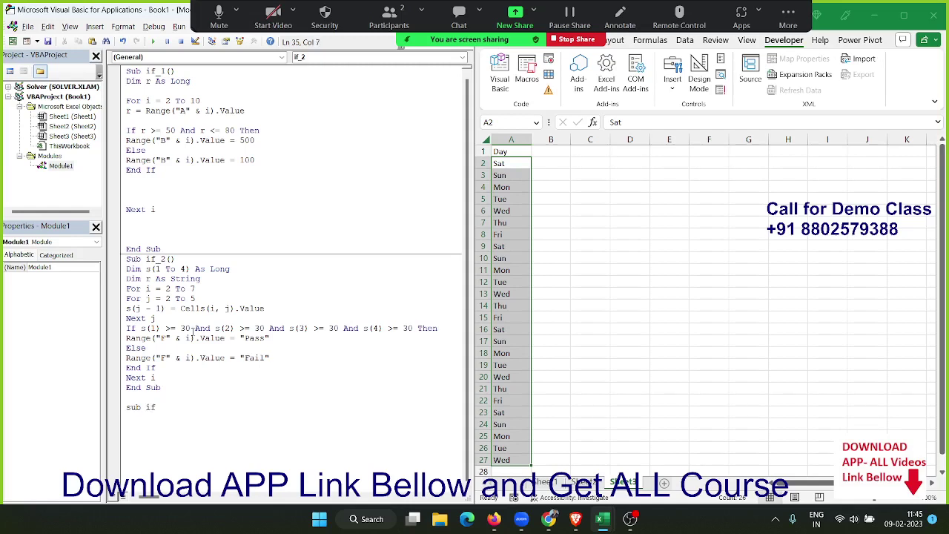
pyautogui.write('_3')
pyautogui.press('Return')
pyautogui.press('Return')
pyautogui.press('Return')
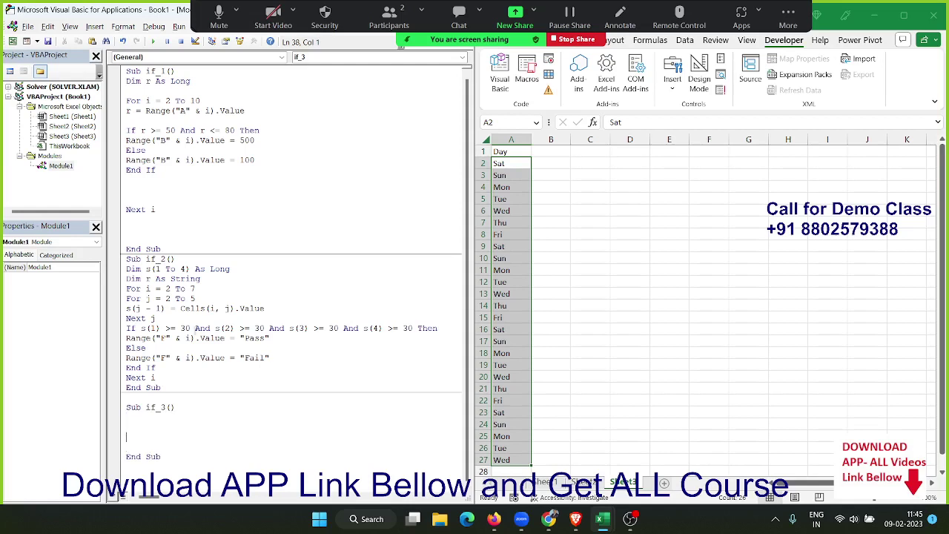
pyautogui.press('Up')
pyautogui.press('Up')
pyautogui.write('for ')
pyautogui.write('i = ')
pyautogui.write('2 to ')
pyautogui.write('range')
pyautogui.write('("A')
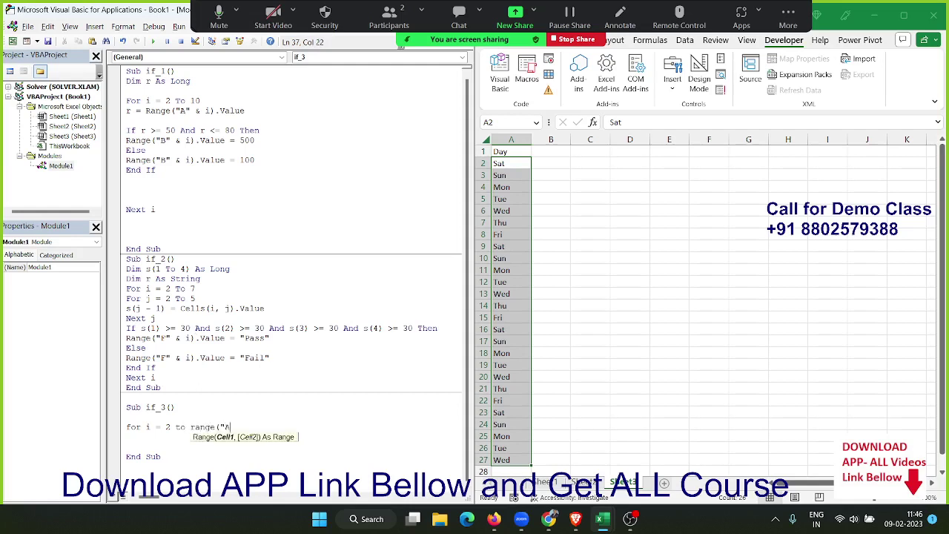
pyautogui.write('65000")')
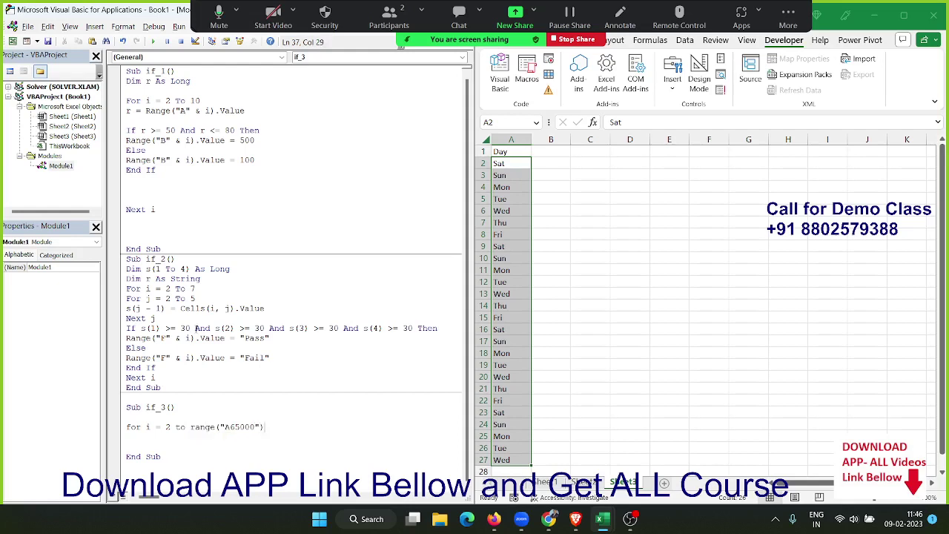
pyautogui.write('.en')
pyautogui.write('(')
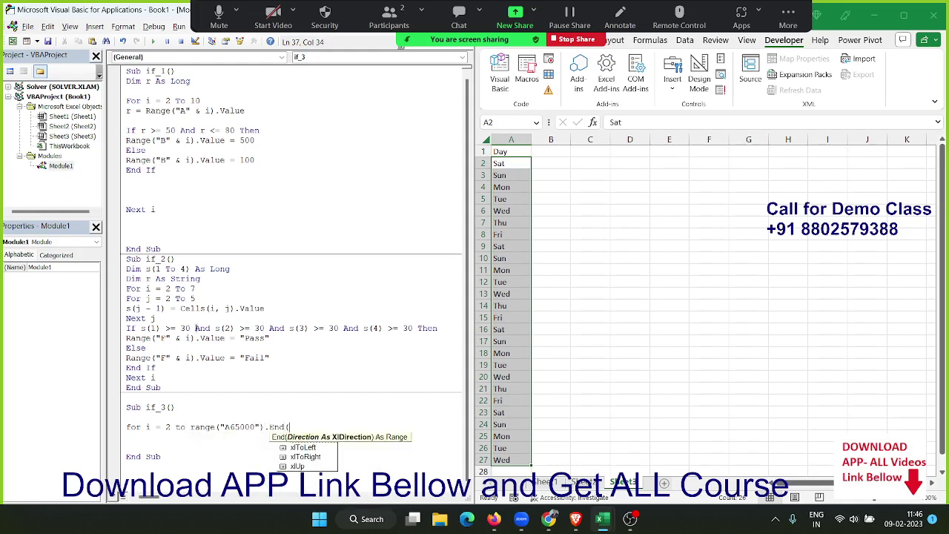
pyautogui.press('Return')
pyautogui.press('Return')
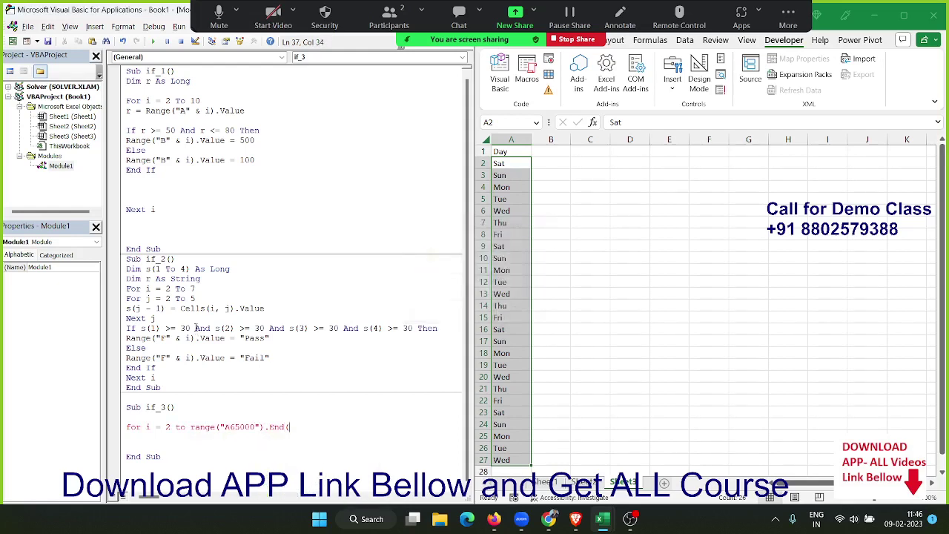
pyautogui.press('BackSpace')
# Step: Complete the loop bound as .End(xlUp).Row and close the loop with Next i
pyautogui.write('(')
pyautogui.press('Down')
pyautogui.press('Down')
pyautogui.press('Down')
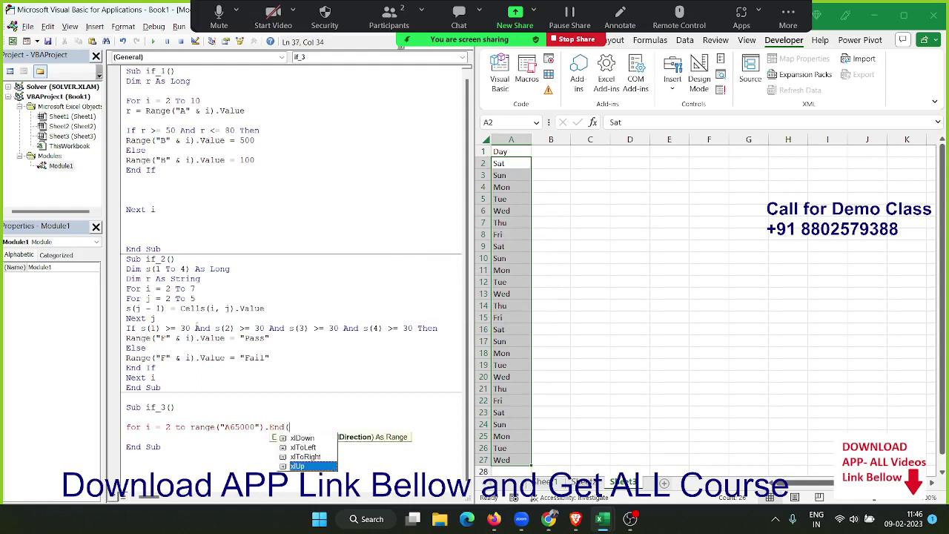
pyautogui.press('Tab')
pyautogui.write(')')
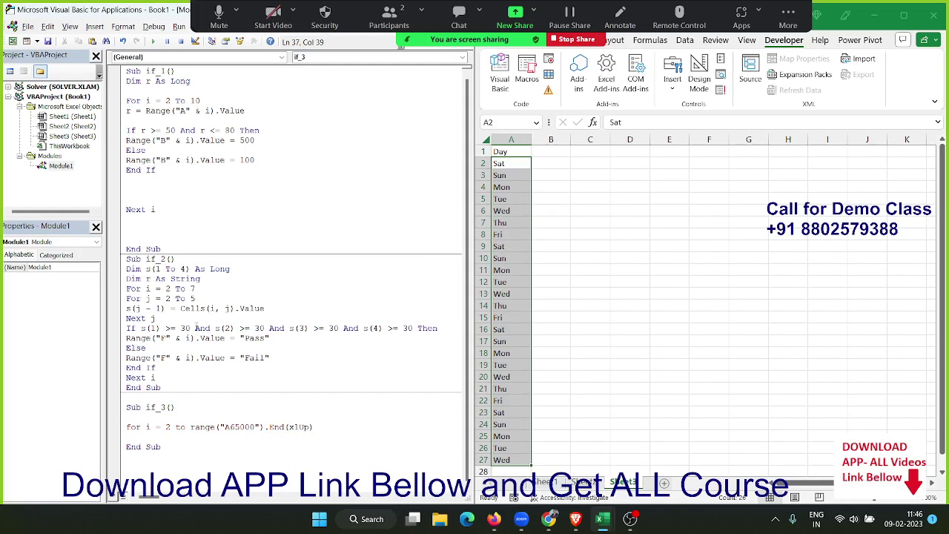
pyautogui.write('.ro')
pyautogui.press('Return')
pyautogui.press('Return')
pyautogui.press('Return')
pyautogui.press('Return')
pyautogui.write('next')
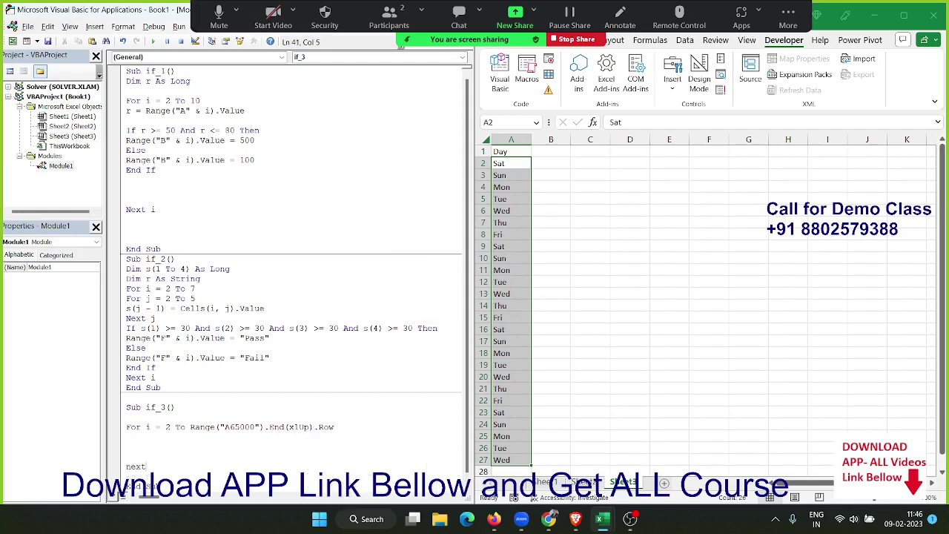
pyautogui.write(' i')
pyautogui.press('Up')
pyautogui.press('Up')
# Step: Enter the heading Office in B1 of Sheet3, then add a blank line in if_3's loop
pyautogui.click(546, 166)
pyautogui.click(546, 151)
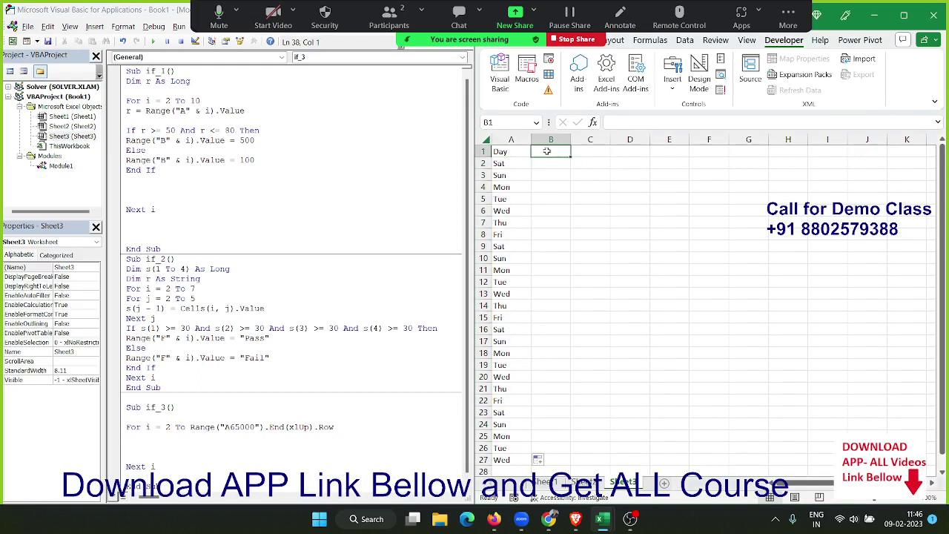
pyautogui.write('Office')
pyautogui.press('Return')
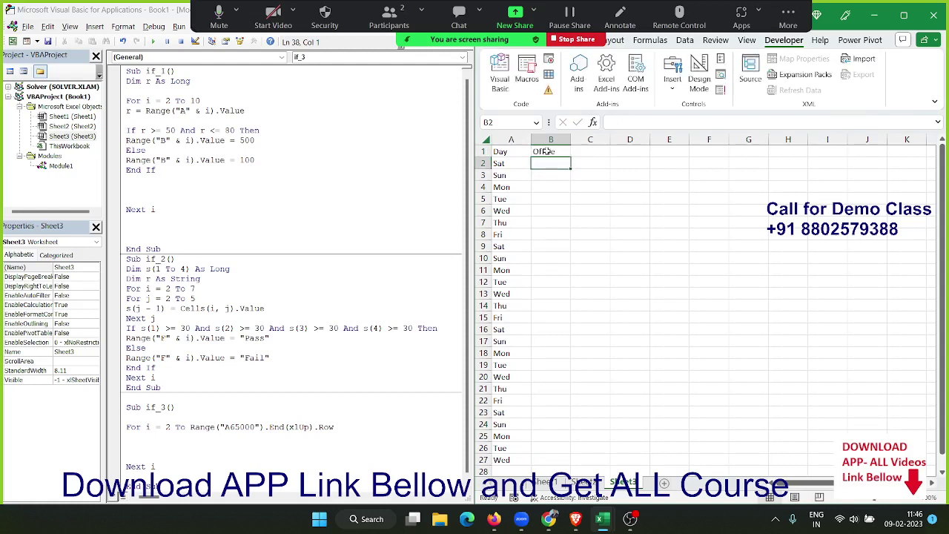
pyautogui.scroll(-1, 175, 421)
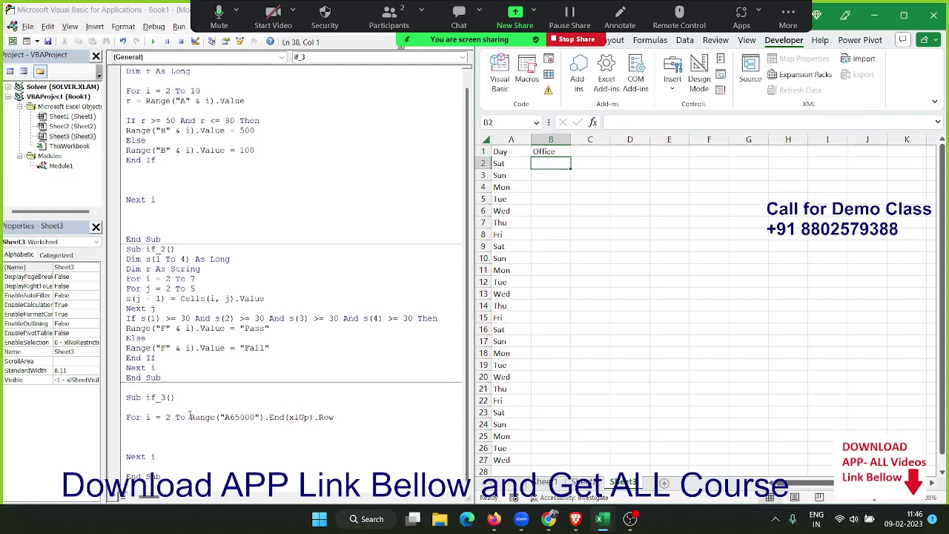
pyautogui.click(174, 423)
pyautogui.press('Return')
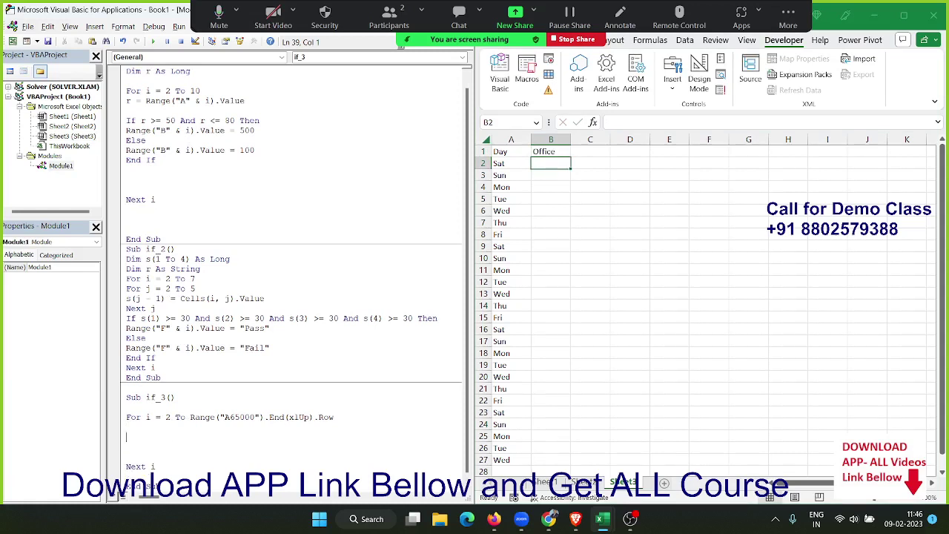
# Step: Declare d As String in if_3 and set d = Range("A" & i).Value inside the loop
pyautogui.press('Up')
pyautogui.press('Up')
pyautogui.press('Up')
pyautogui.write('dim ')
pyautogui.write('d as str')
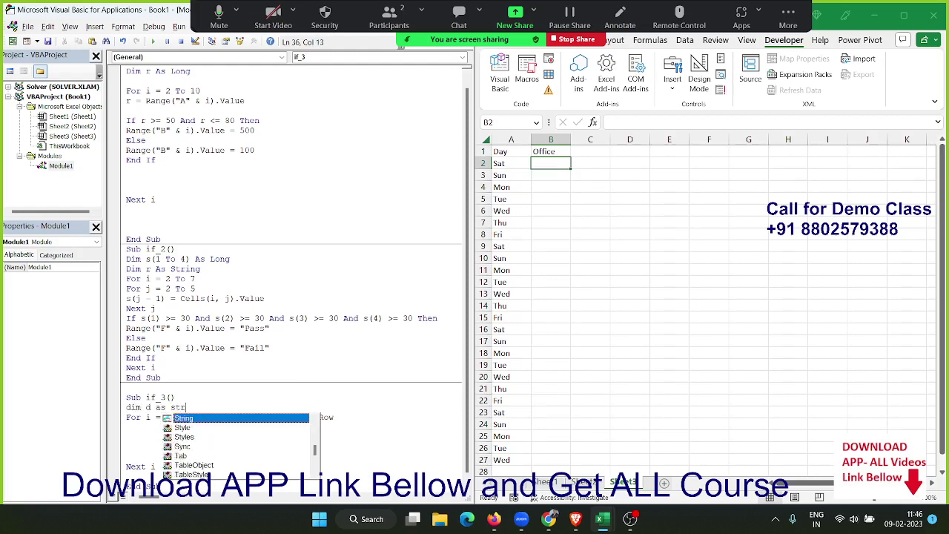
pyautogui.press('Tab')
pyautogui.click(171, 435)
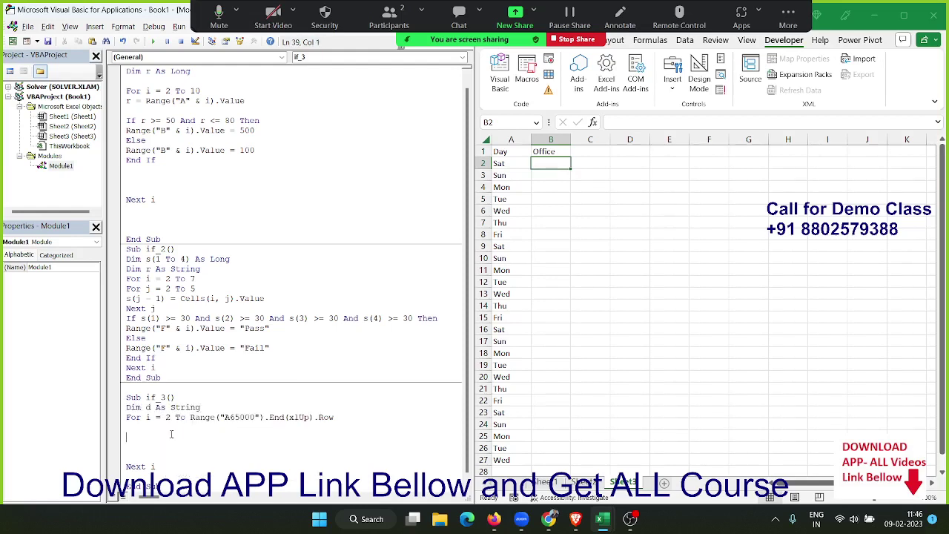
pyautogui.write('d=r')
pyautogui.write('ange("')
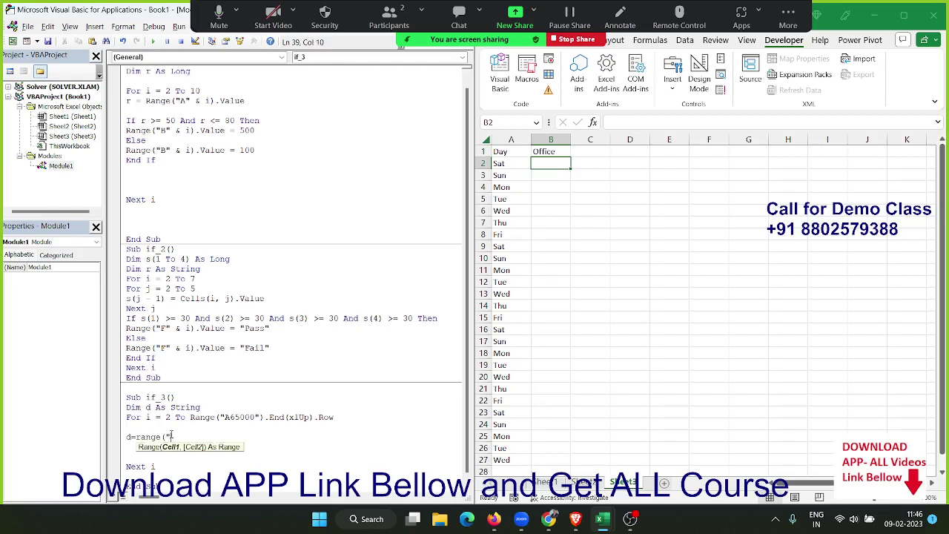
pyautogui.write('A" ')
pyautogui.write('&i')
pyautogui.write(').Value ')
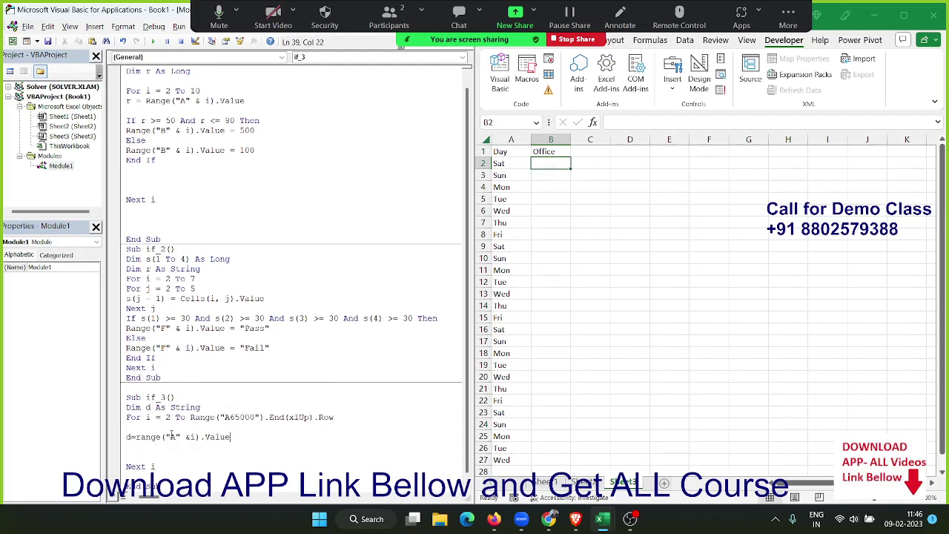
pyautogui.write('=')
pyautogui.press('BackSpace')
pyautogui.press('Return')
# Step: Add If d = "Sat" Or d = "Sun" Then, writing "Close" to Range("B" & i)
pyautogui.press('Return')
pyautogui.press('Return')
pyautogui.scroll(-1, 136, 444)
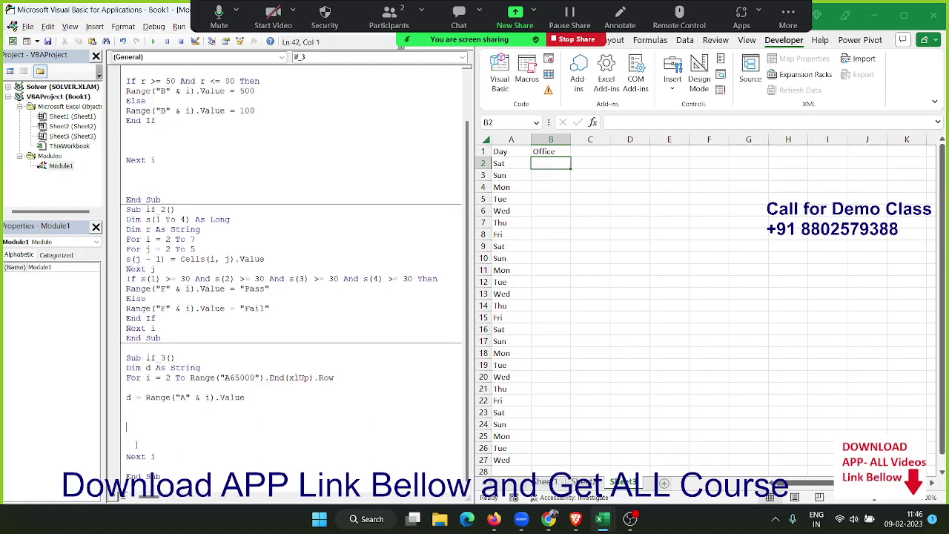
pyautogui.write('if ')
pyautogui.write('d="Sa')
pyautogui.write('t" or ')
pyautogui.write('D')
pyautogui.press('BackSpace')
pyautogui.write('d="')
pyautogui.write('Sun" ')
pyautogui.write('then')
pyautogui.press('Return')
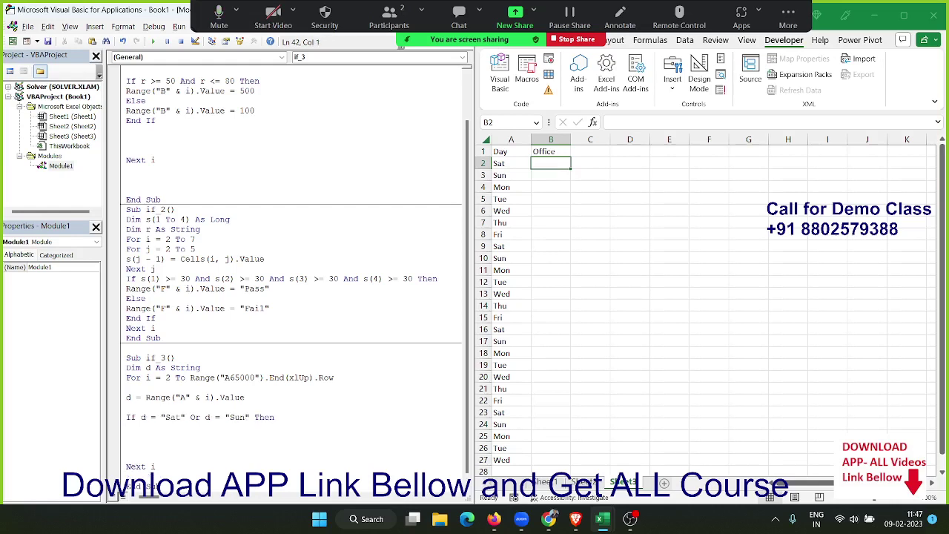
pyautogui.write('ra')
pyautogui.write('nge')
pyautogui.write('("B"')
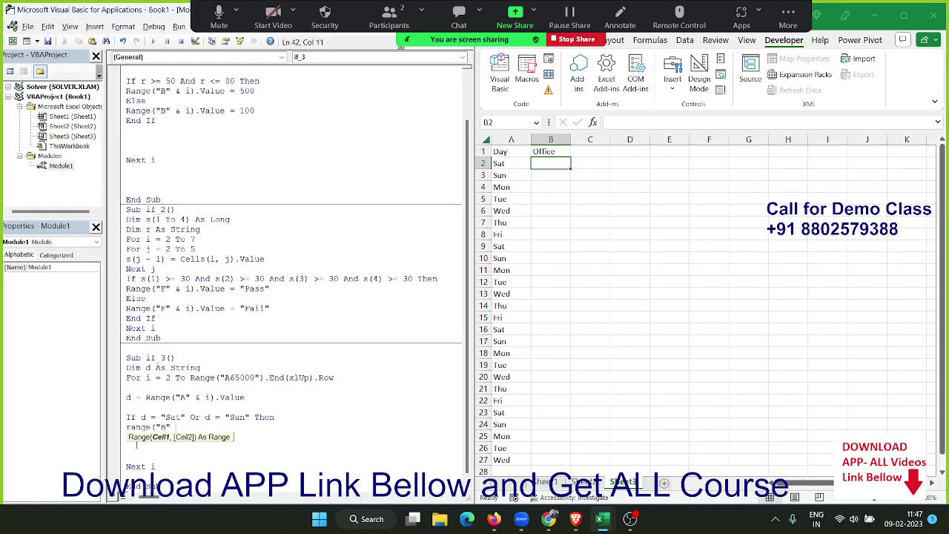
pyautogui.write('&i)')
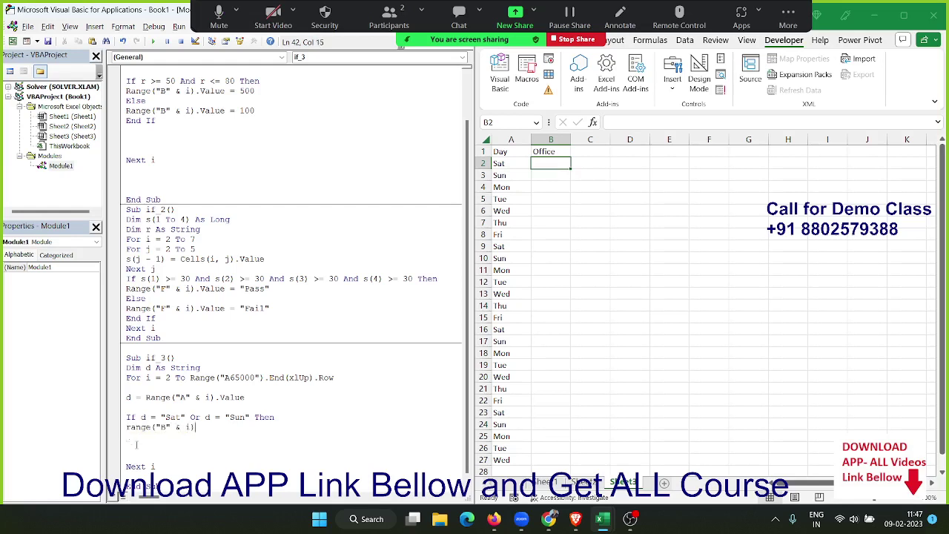
pyautogui.write('.value')
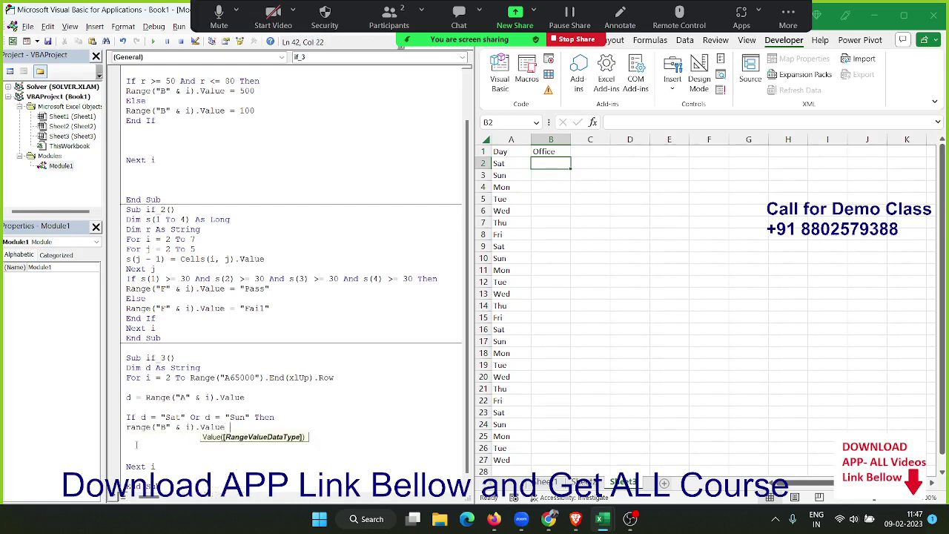
pyautogui.write(' =')
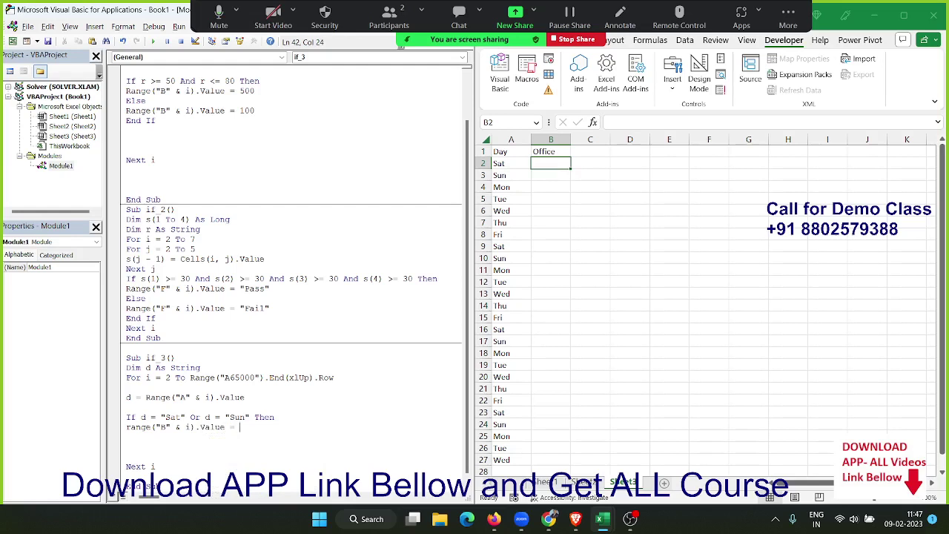
pyautogui.write('"')
pyautogui.write('Close')
pyautogui.press('Return')
# Step: Add an Else branch writing "Open" to column B, then close the block with End If
pyautogui.write('els')
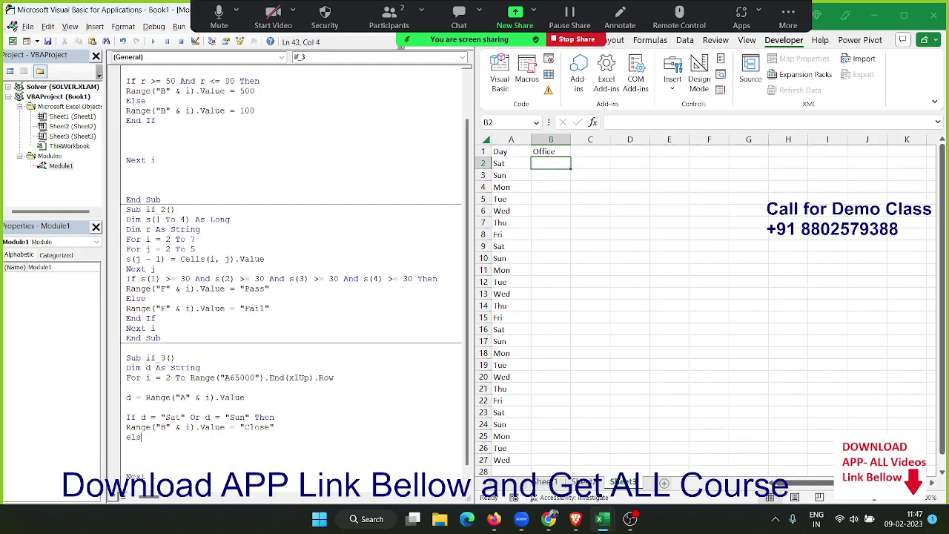
pyautogui.write(' e')
pyautogui.press('Return')
pyautogui.press('Up')
pyautogui.press('Up')
pyautogui.hotkey('shift', 'Down')
pyautogui.hotkey('ctrl', 'c')
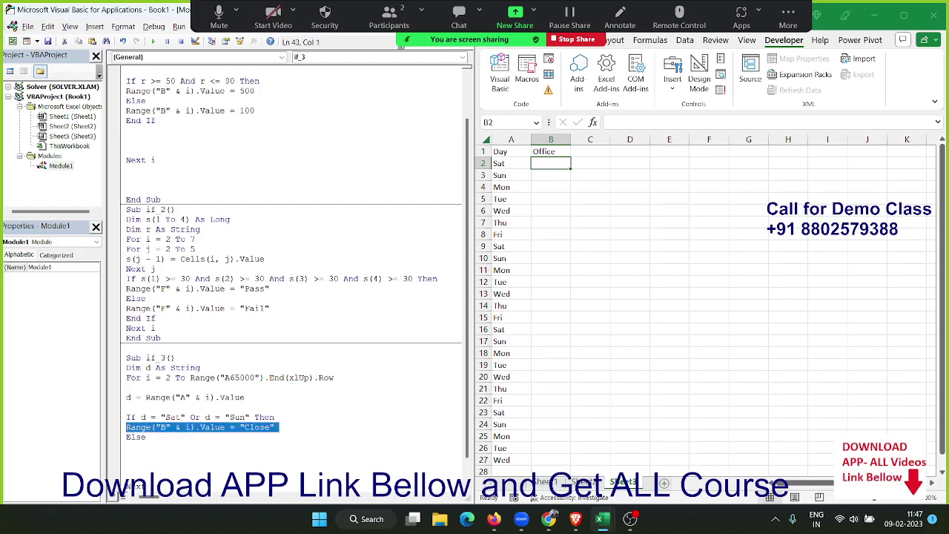
pyautogui.click(127, 447)
pyautogui.hotkey('ctrl', 'v')
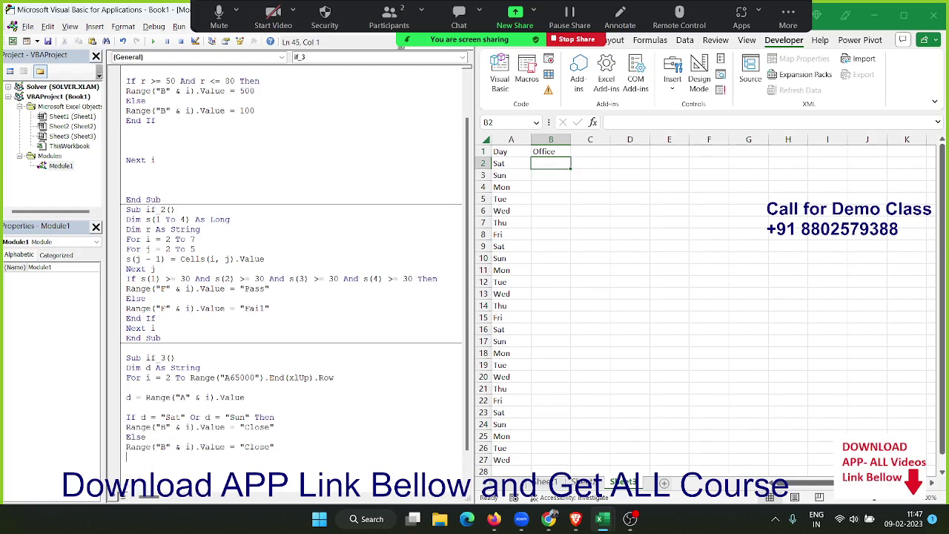
pyautogui.write('end ')
pyautogui.write('if')
pyautogui.doubleClick(268, 446)
pyautogui.write('Op')
pyautogui.write('en')
pyautogui.click(288, 427)
pyautogui.scroll(-1, 288, 427)
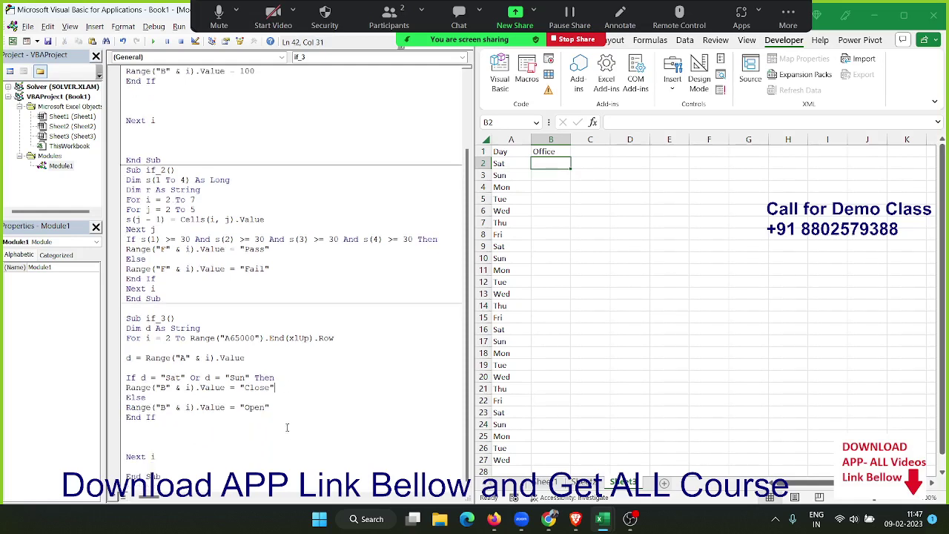
pyautogui.click(225, 387)
# Step: Run if_3 and check Sheet3's column B: Close for Sat/Sun, Open otherwise through row 27
pyautogui.click(153, 42)
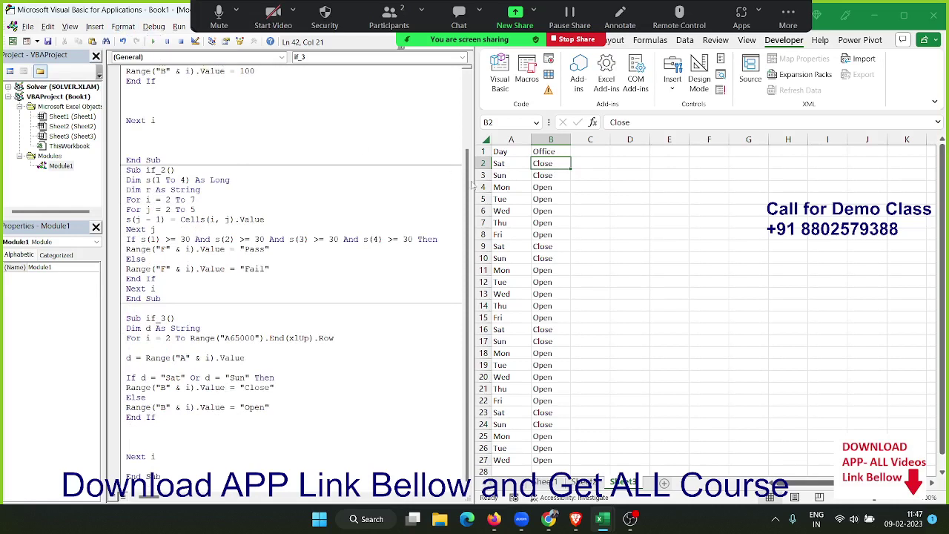
pyautogui.scroll(-5, 564, 211)
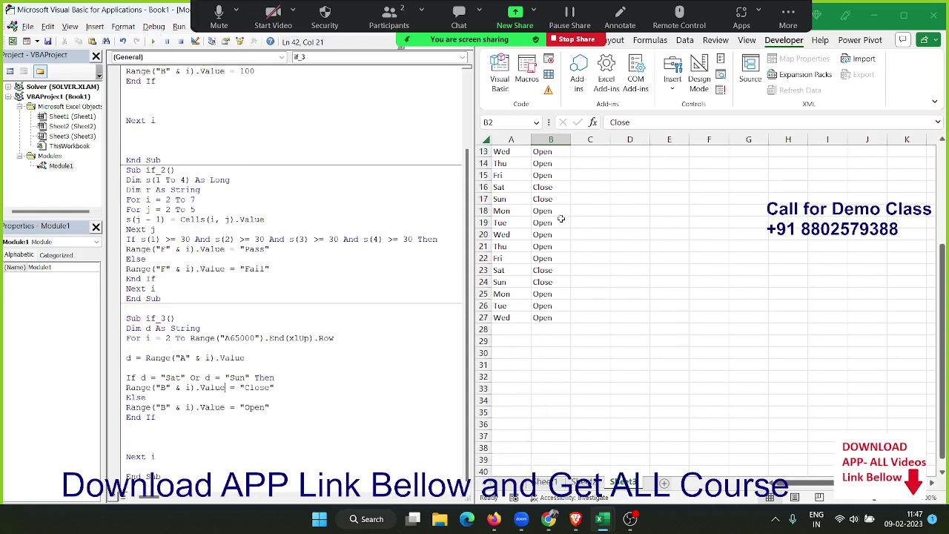
pyautogui.scroll(5, 558, 221)
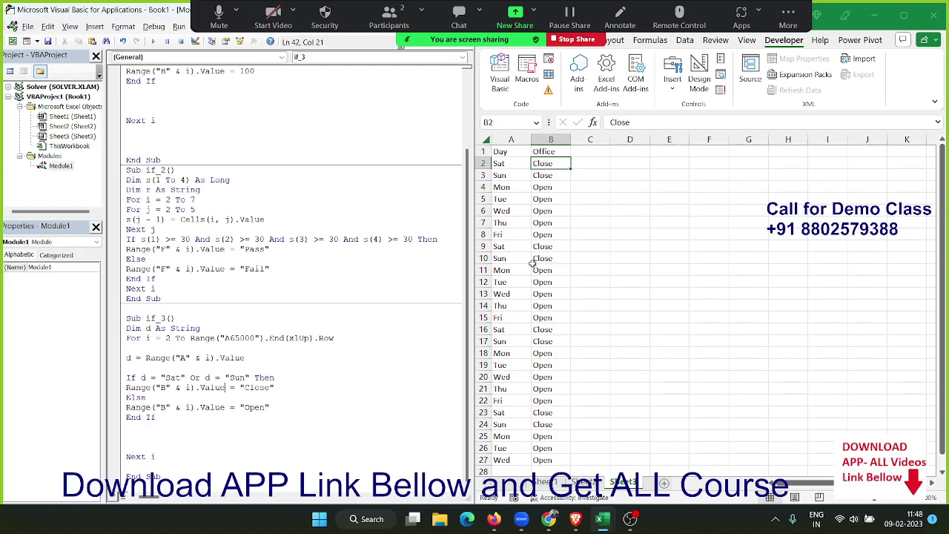
pyautogui.scroll(-3, 555, 220)
pyautogui.scroll(2, 555, 220)
pyautogui.click(304, 290)
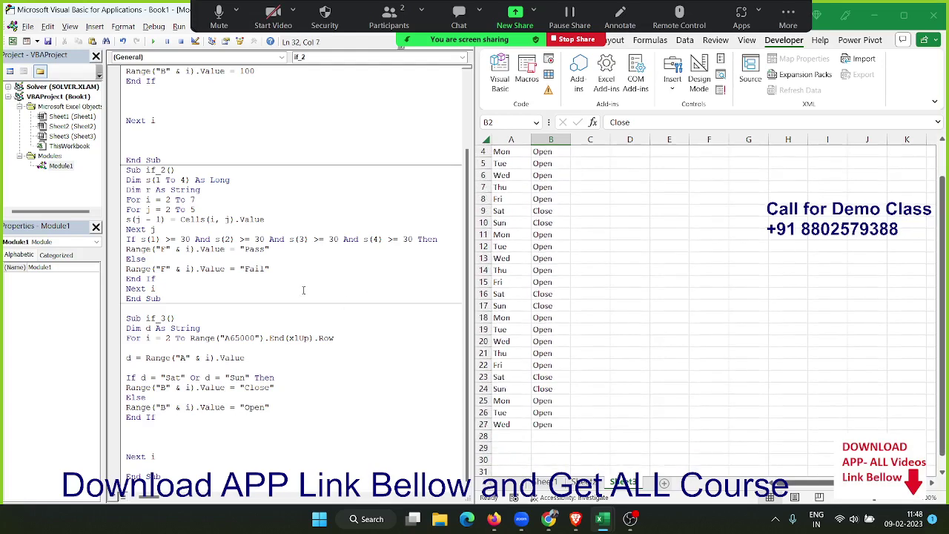
# Step: Copy all of the module's code (if_1 to if_3) and post it in the WhatsApp Web chat
pyautogui.hotkey('ctrl', 'a')
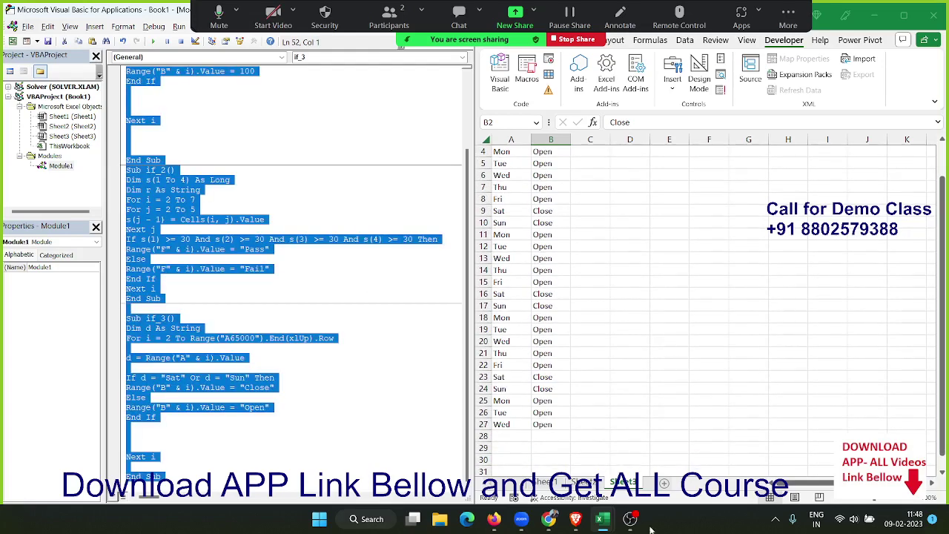
pyautogui.click(494, 520)
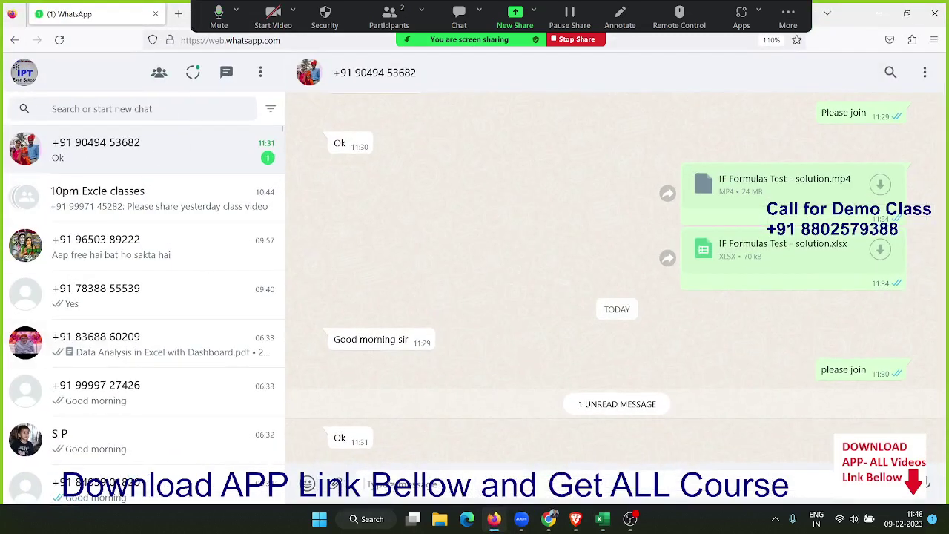
pyautogui.hotkey('ctrl', 'v')
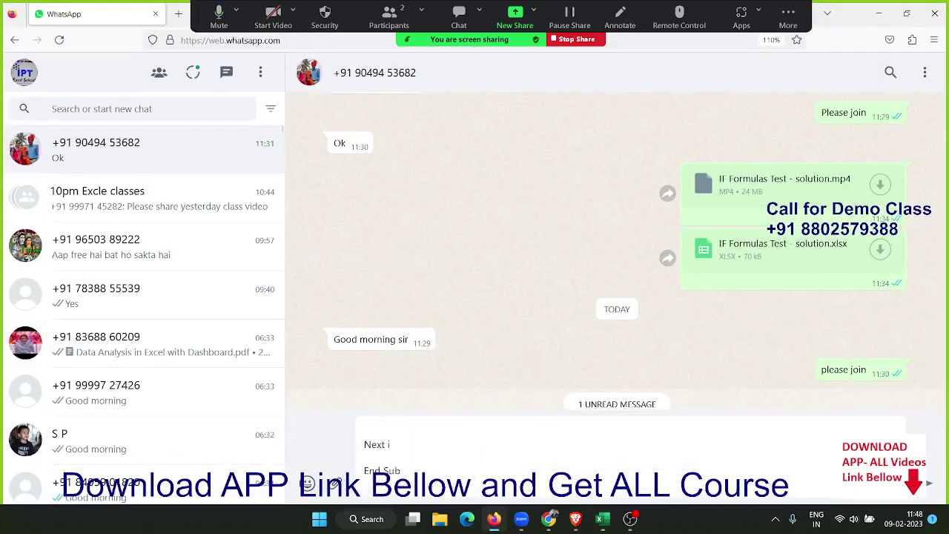
pyautogui.press('Return')
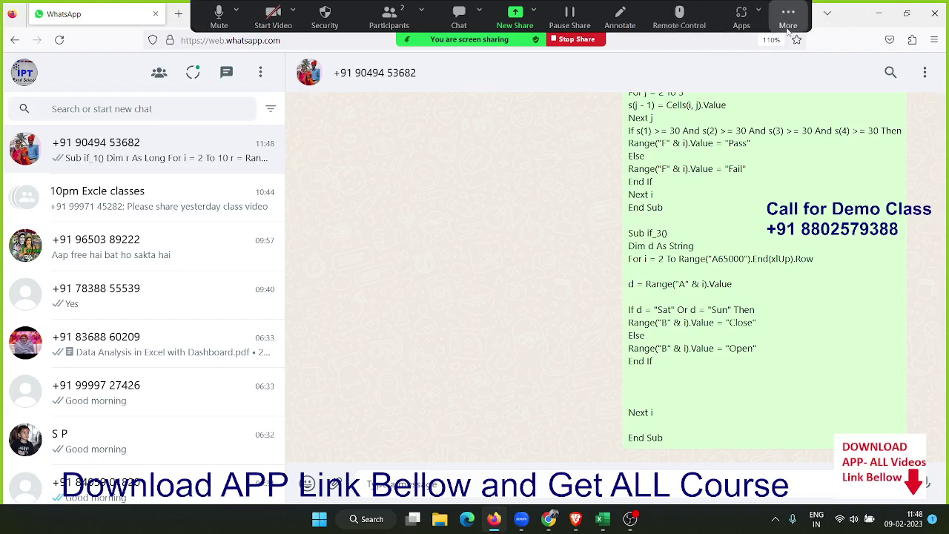